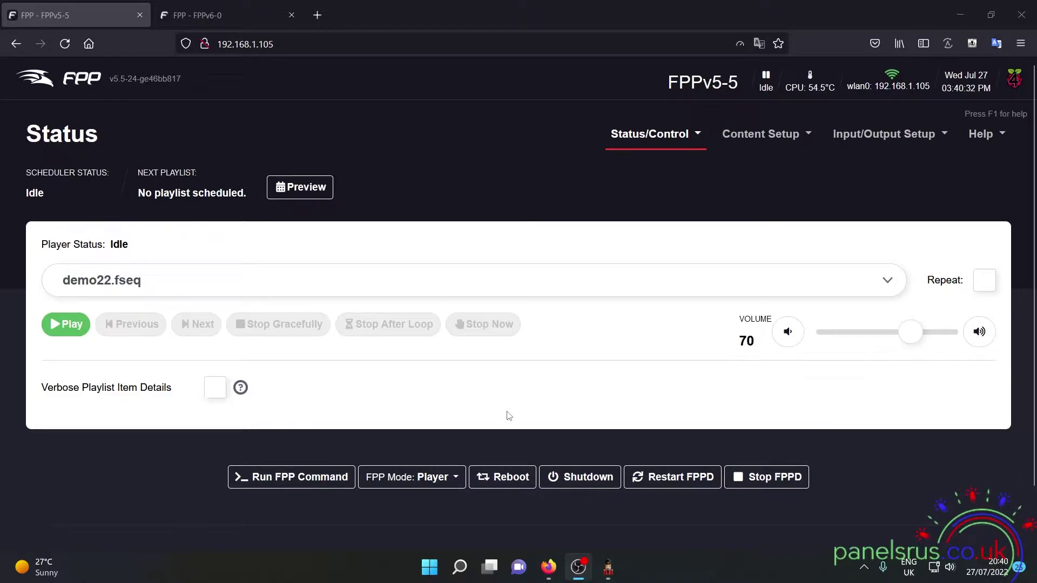
# Step: Switch from the FPP status page to xLights' Controllers list showing FPPTest and FPPv5-5
pyautogui.click(608, 575)
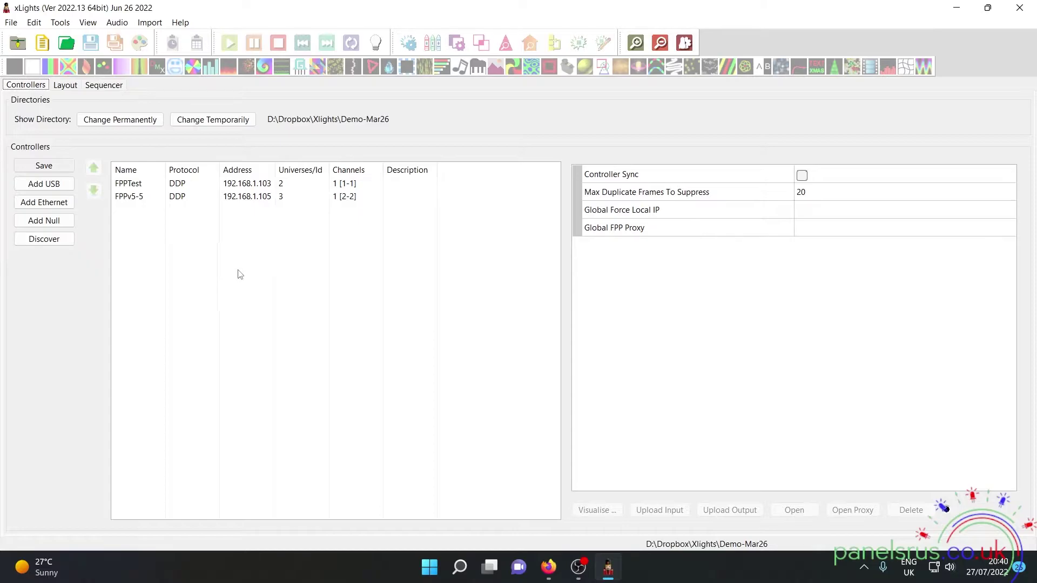
pyautogui.click(60, 22)
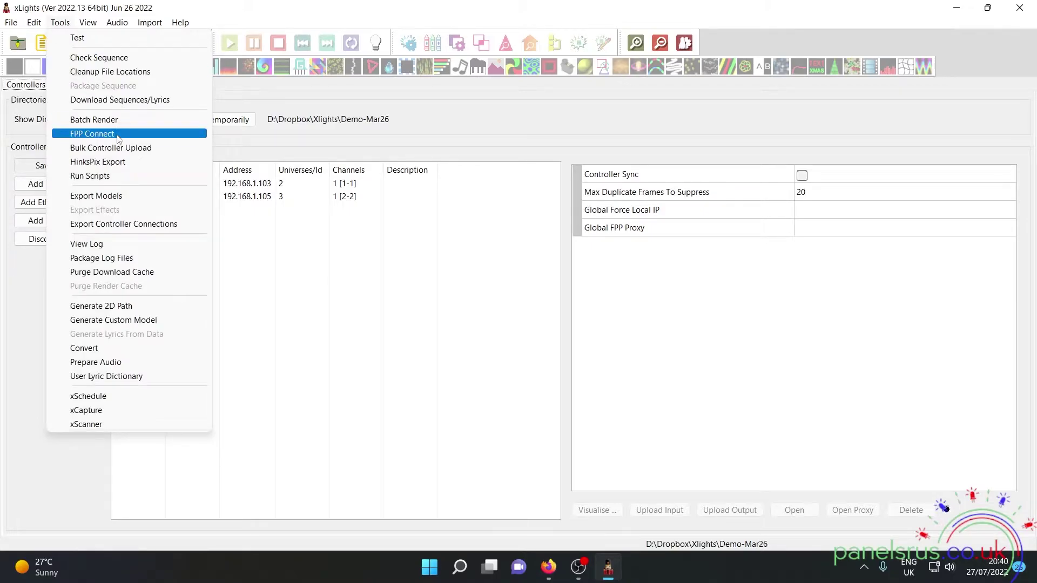
pyautogui.click(116, 134)
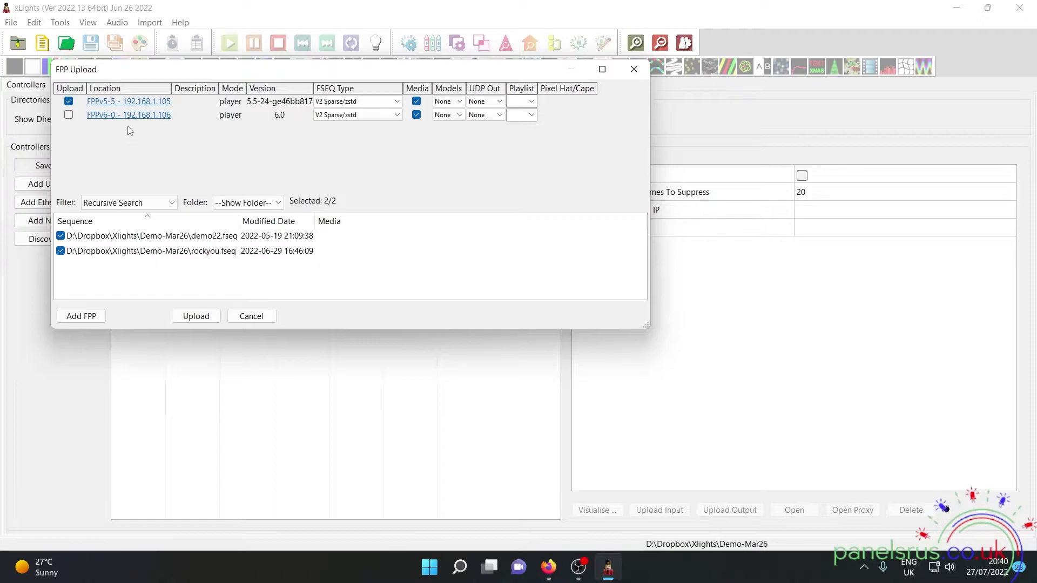
pyautogui.click(68, 113)
pyautogui.click(68, 101)
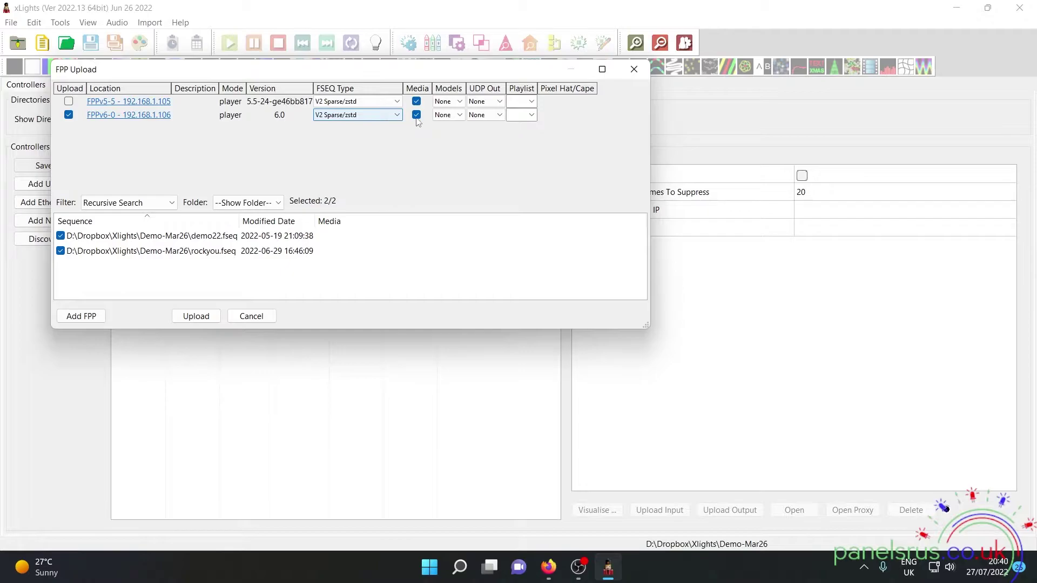
pyautogui.click(451, 115)
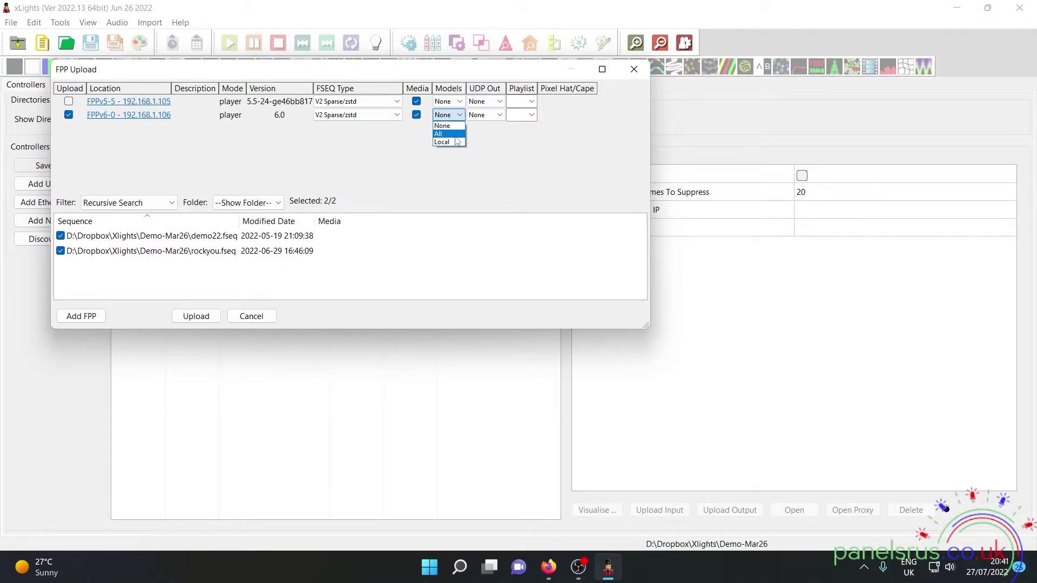
pyautogui.click(441, 134)
pyautogui.click(491, 115)
pyautogui.click(486, 135)
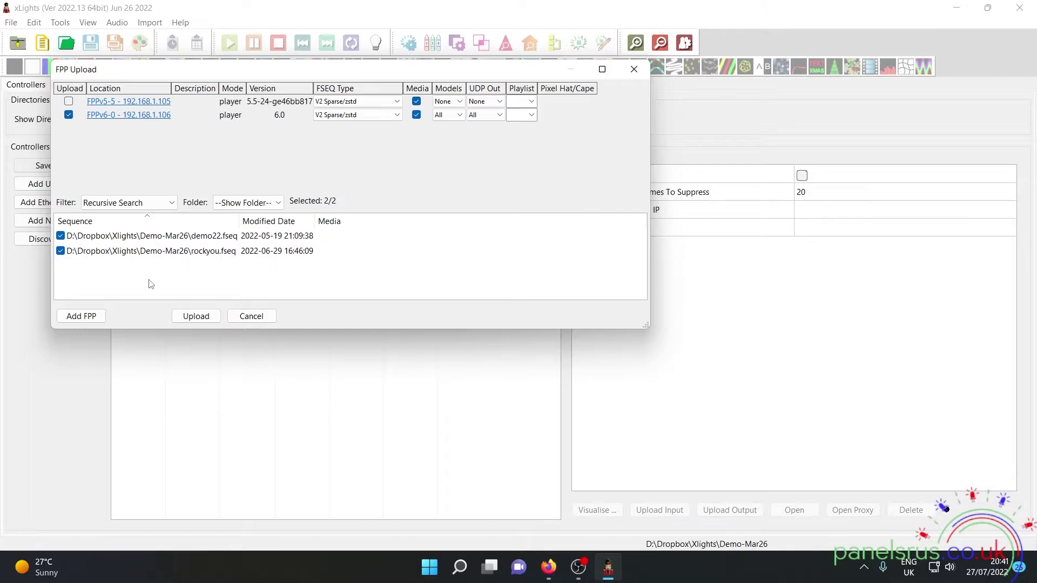
pyautogui.click(251, 315)
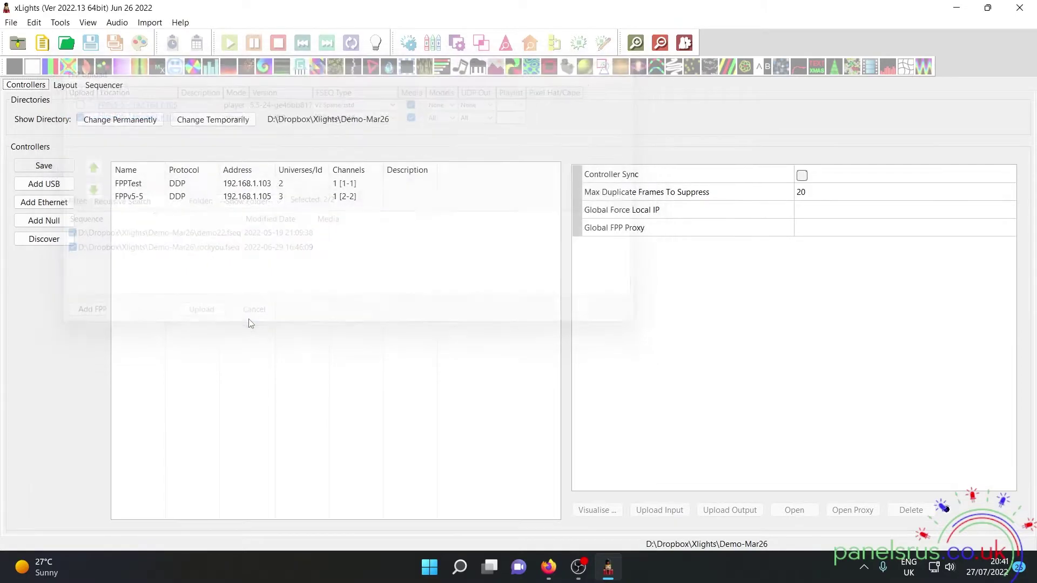
# Step: Close xLights to return to the idle FPPv5-5 status page with demo22.fseq
pyautogui.click(1024, 7)
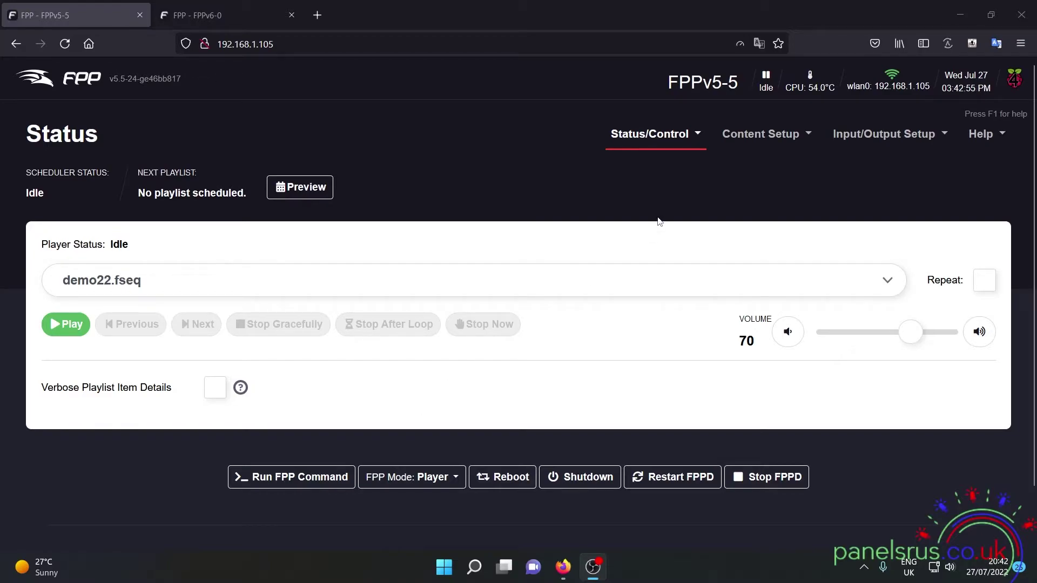
# Step: Go to Status/Control > FPP Backup and review the Backup Area options, currently All
pyautogui.click(661, 142)
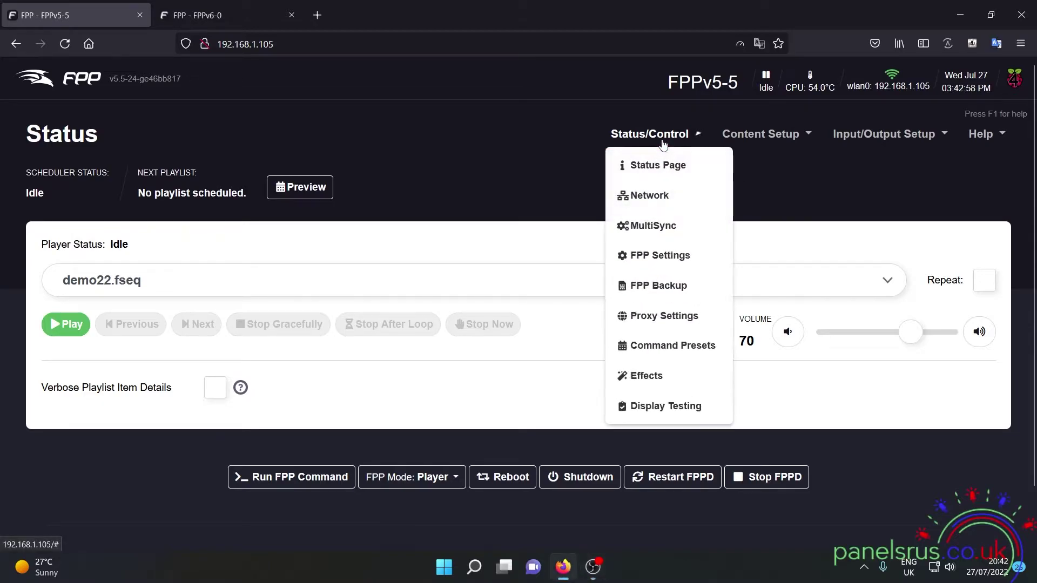
pyautogui.click(656, 292)
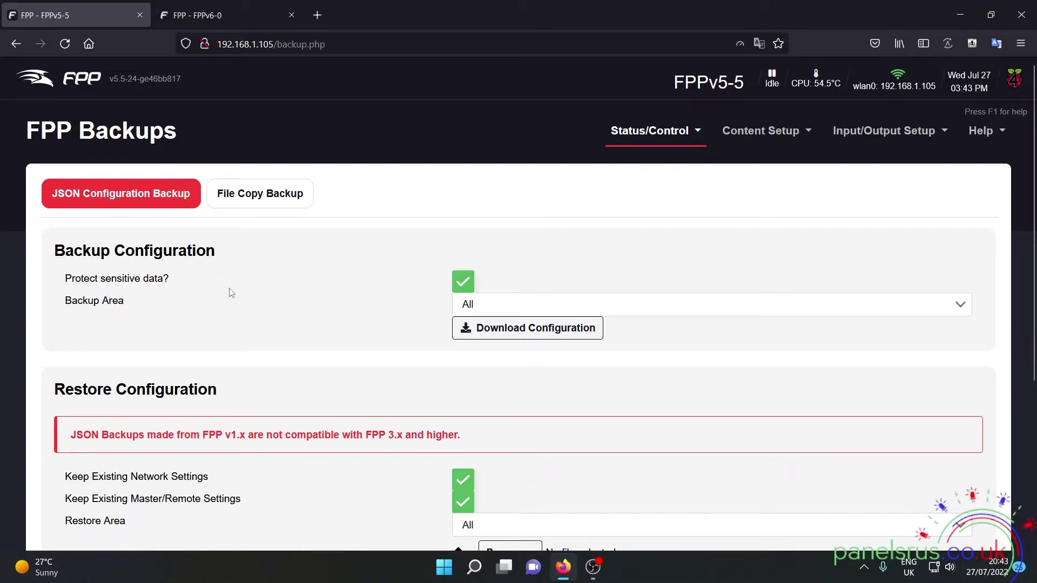
pyautogui.scroll(-2, 232, 289)
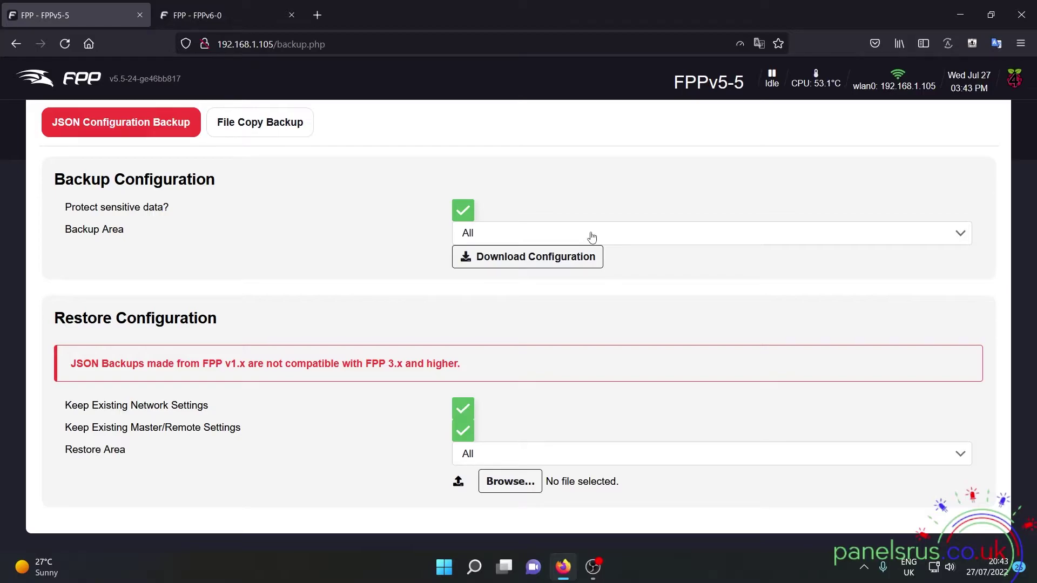
pyautogui.click(591, 237)
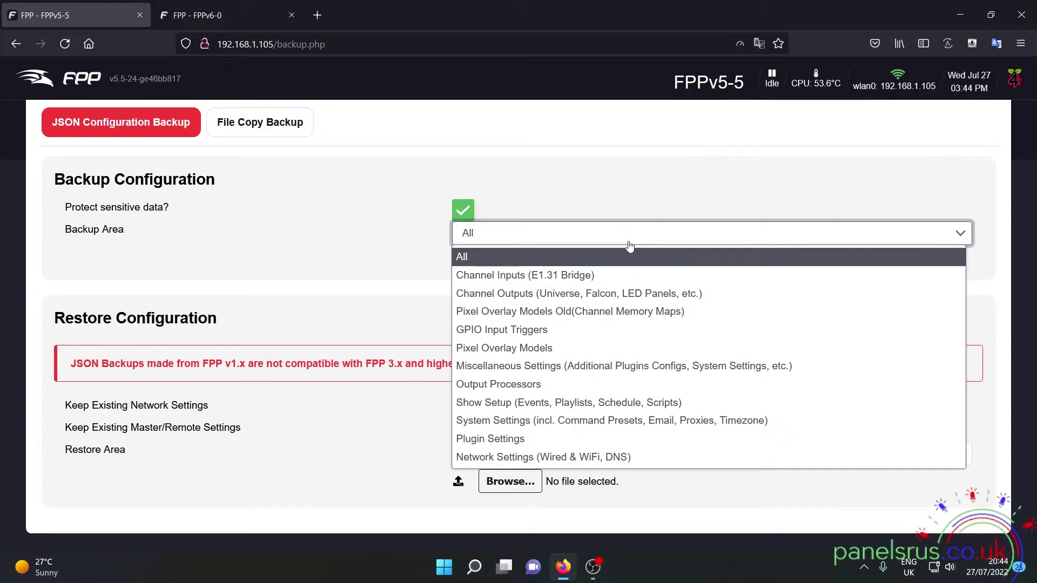
# Step: Download the full All-area configuration as FPPv5-5_all-backup_v5_20220727154432.json
pyautogui.click(628, 243)
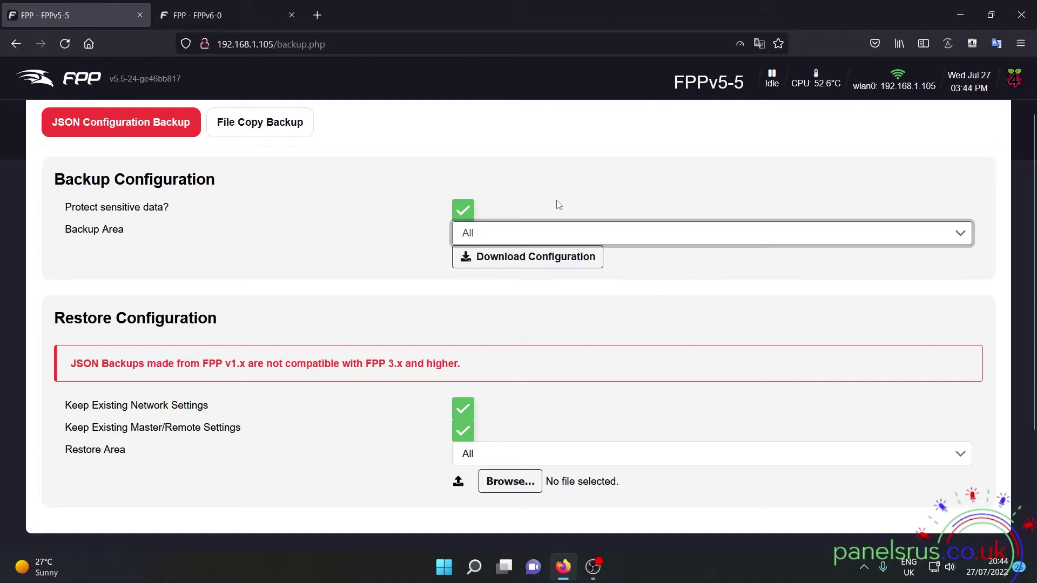
pyautogui.click(528, 263)
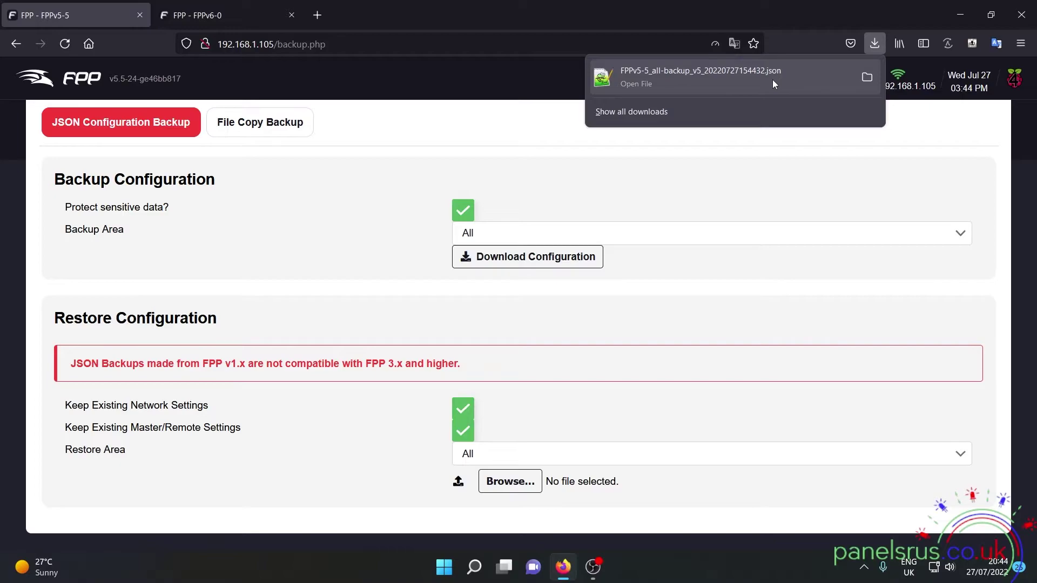
pyautogui.click(352, 233)
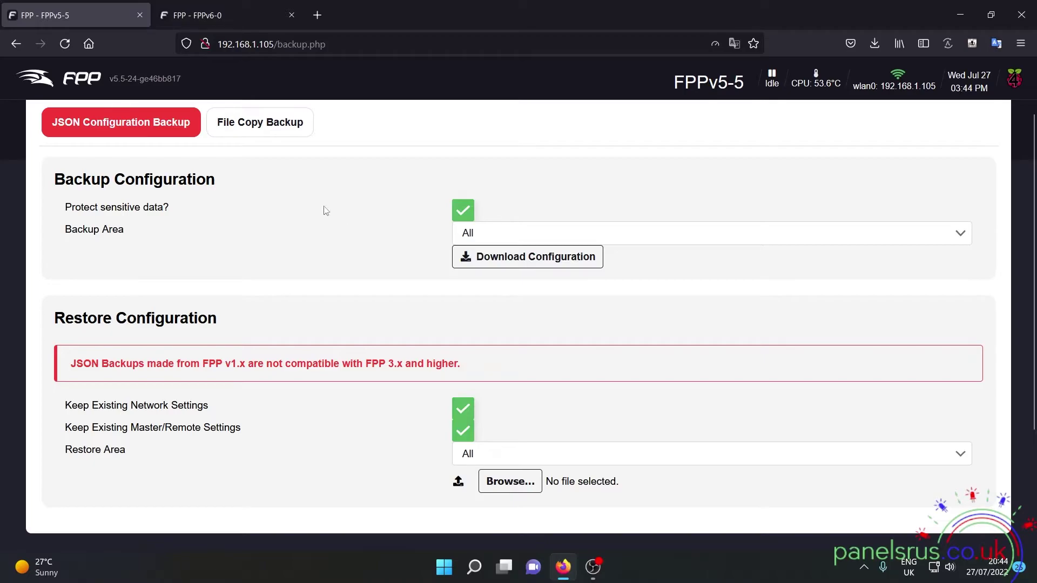
# Step: Set File Copy Backup to Backup To USB on sda1, path FPPv5-5, excluding Backups
pyautogui.click(281, 132)
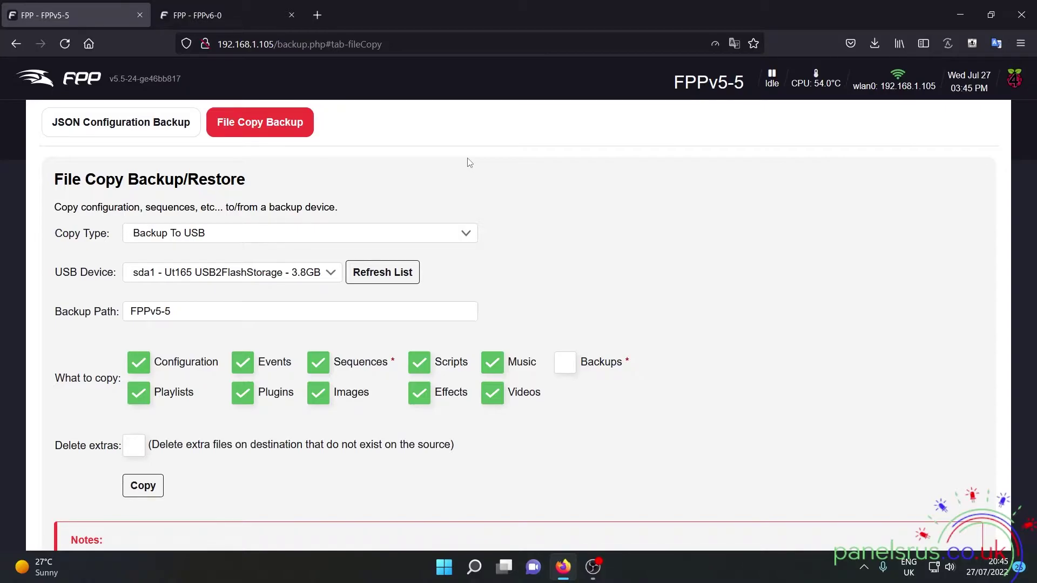
pyautogui.click(467, 238)
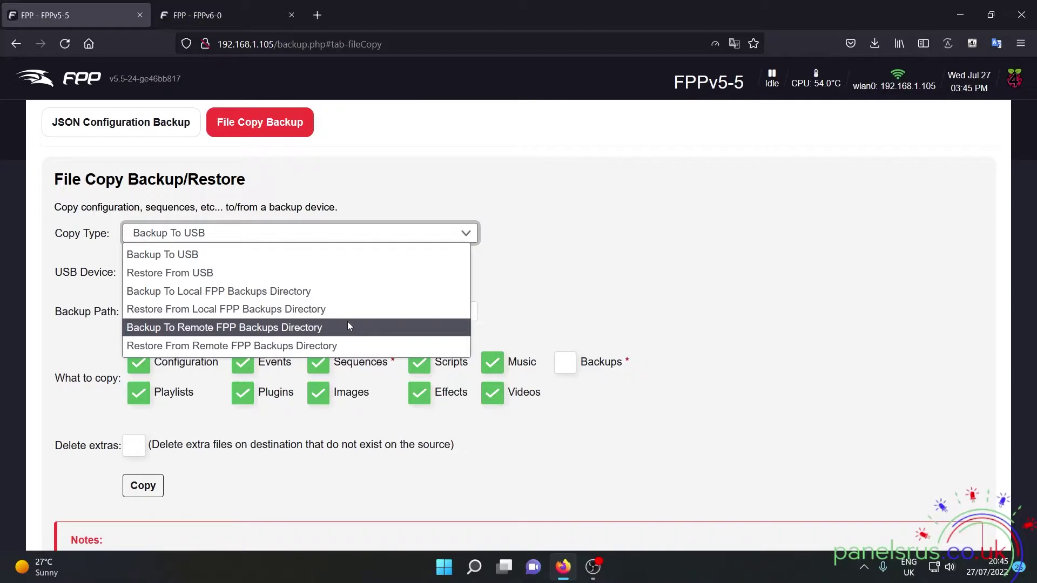
pyautogui.click(218, 256)
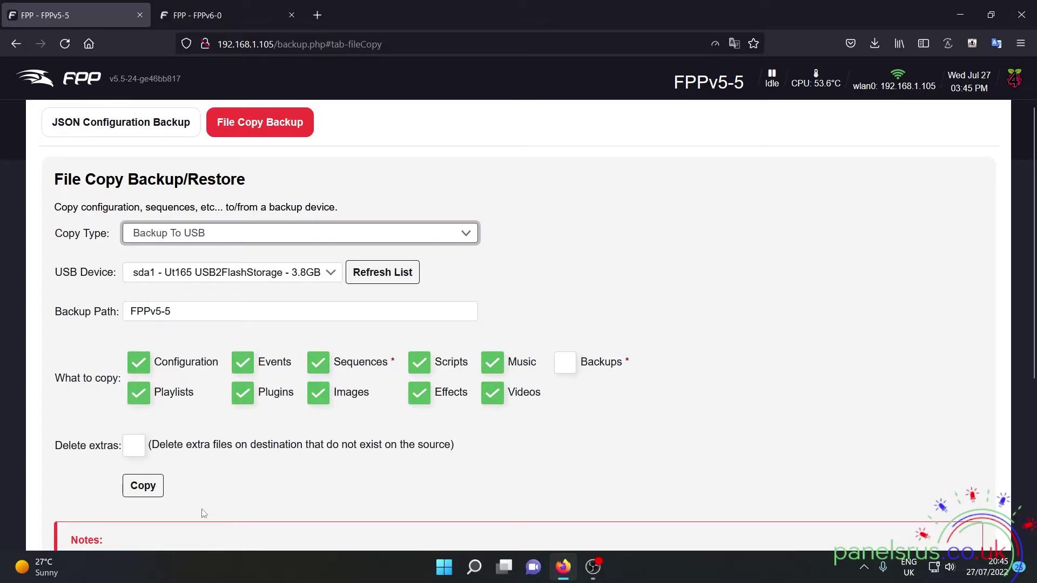
pyautogui.scroll(-2, 220, 474)
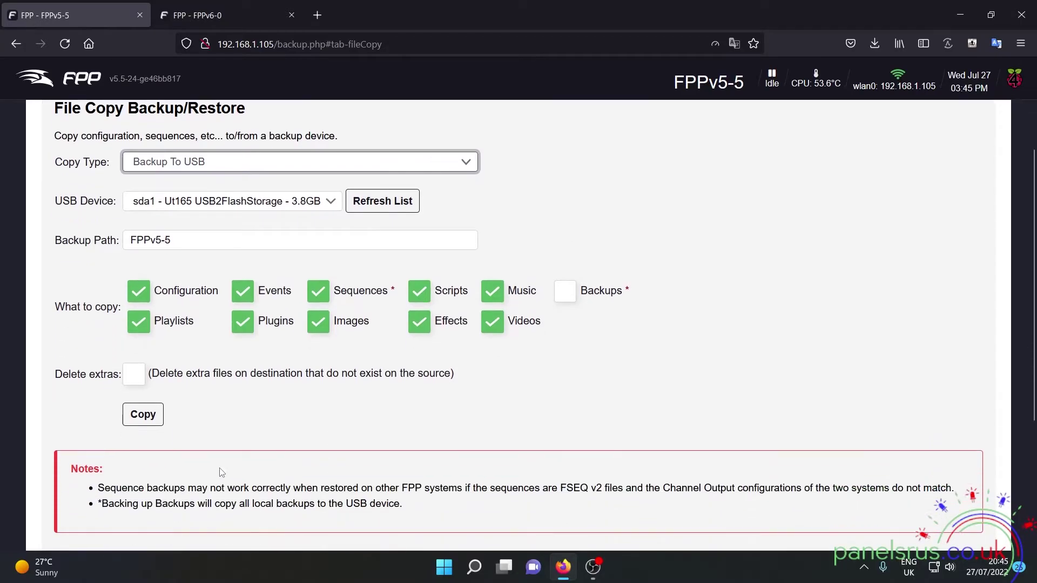
# Step: Run the USB copy and confirm demo22.fseq and rockyou.fseq appear in the log
pyautogui.click(151, 424)
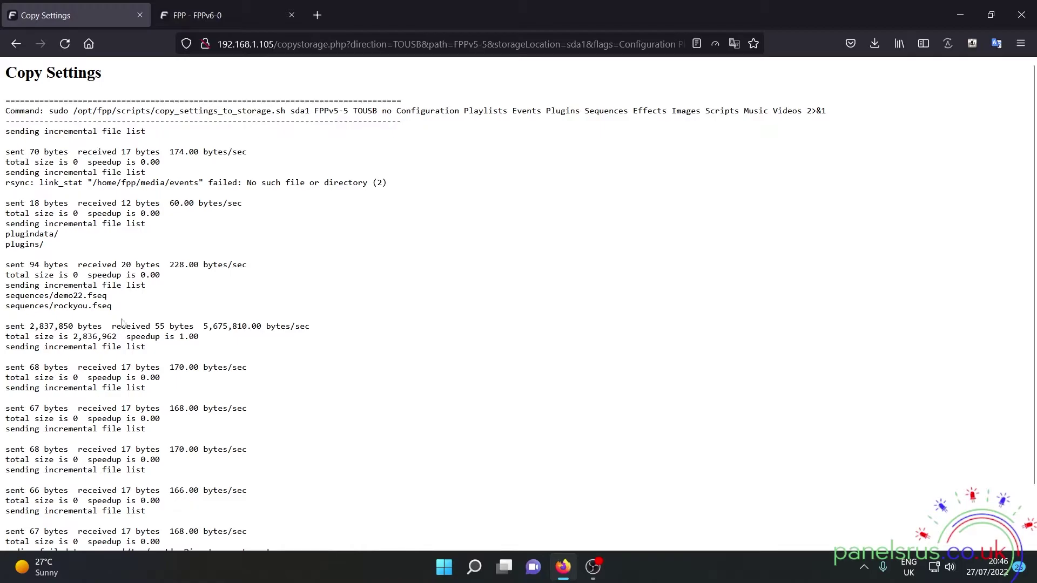
pyautogui.scroll(-2, 230, 178)
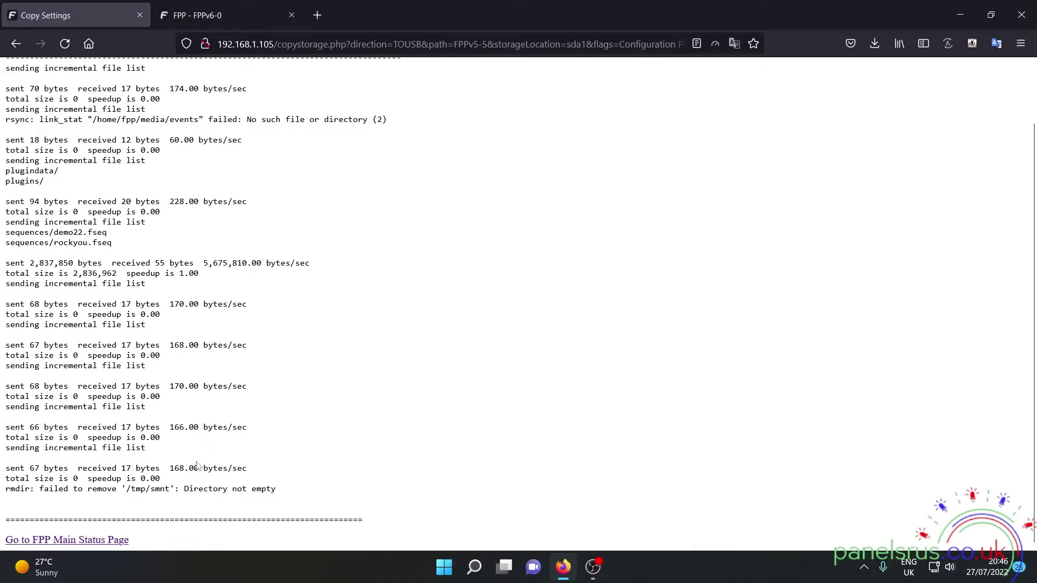
pyautogui.scroll(2, 196, 466)
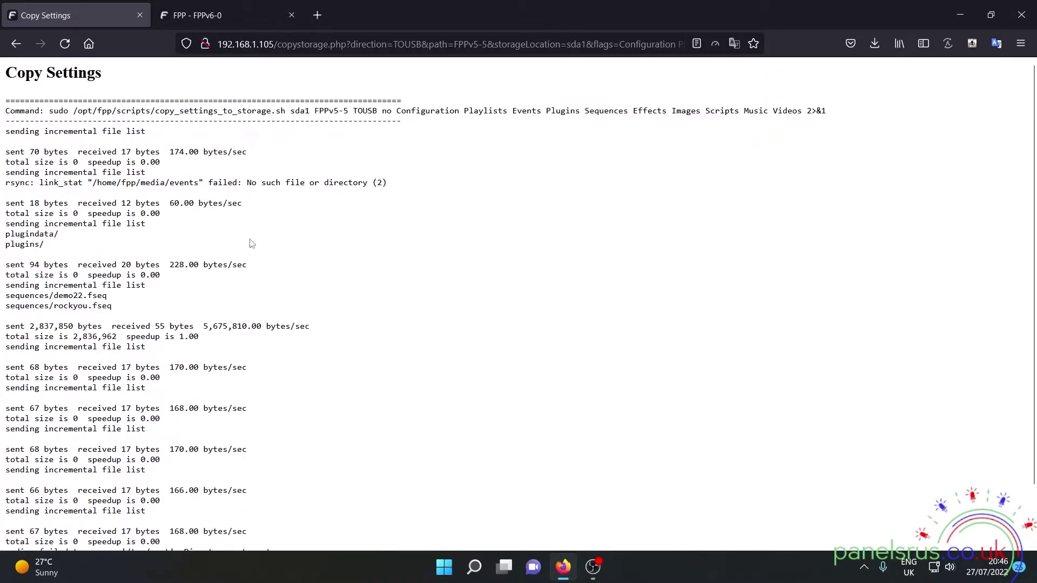
pyautogui.scroll(-2, 252, 243)
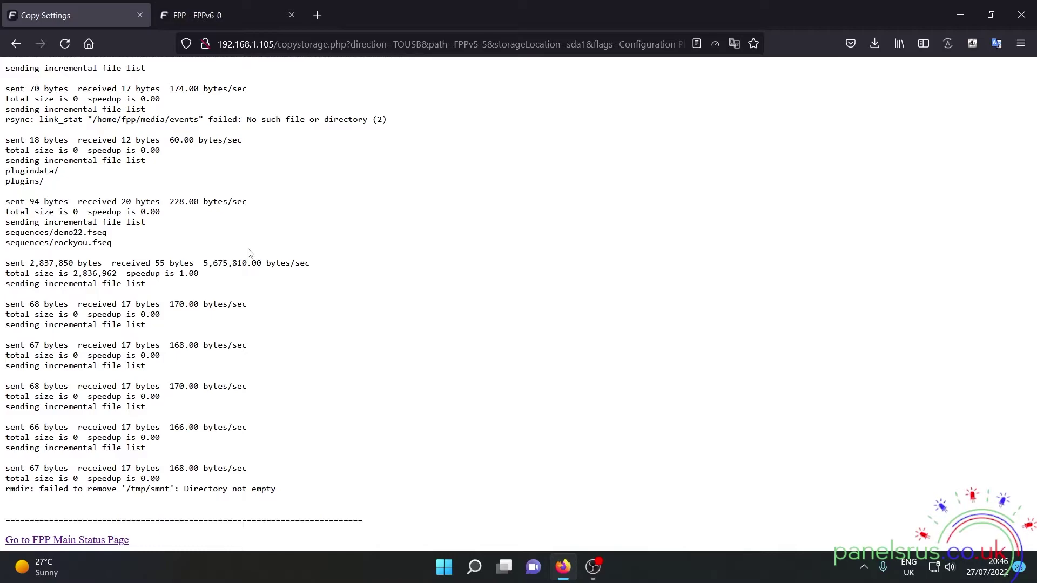
# Step: Leave the copy log for the idle FPPv6-0 status page at 192.168.1.106
pyautogui.click(140, 15)
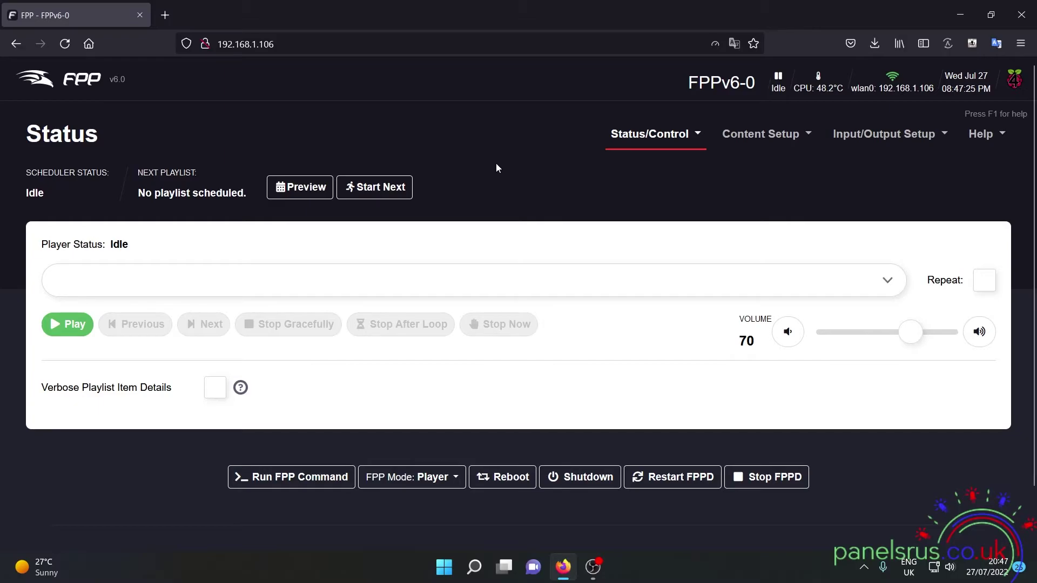
# Step: Review Channel Outputs' Pixel Strings and LED Panels tabs, ending on the empty E1.31 list
pyautogui.click(892, 134)
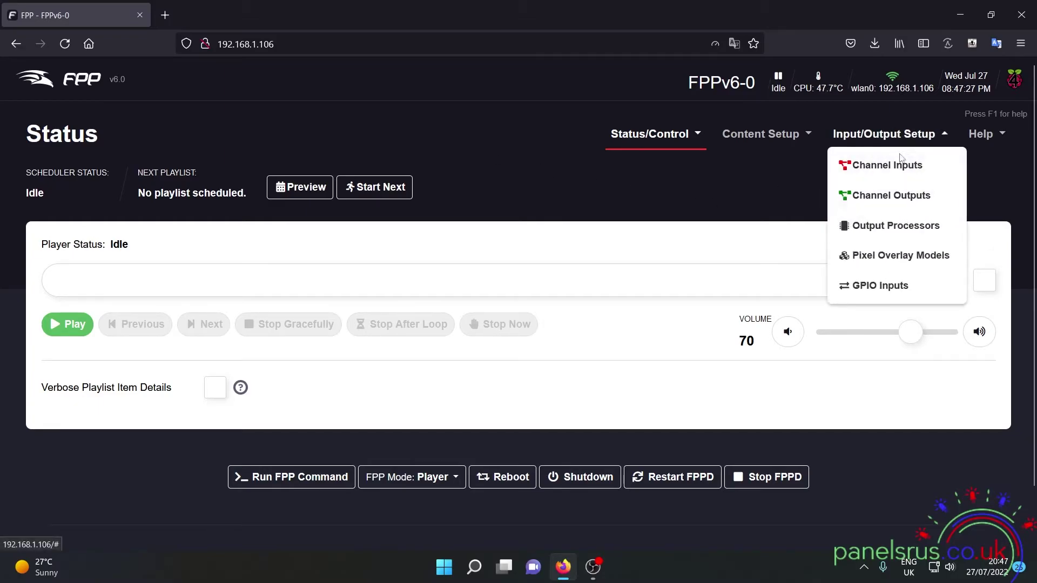
pyautogui.click(903, 196)
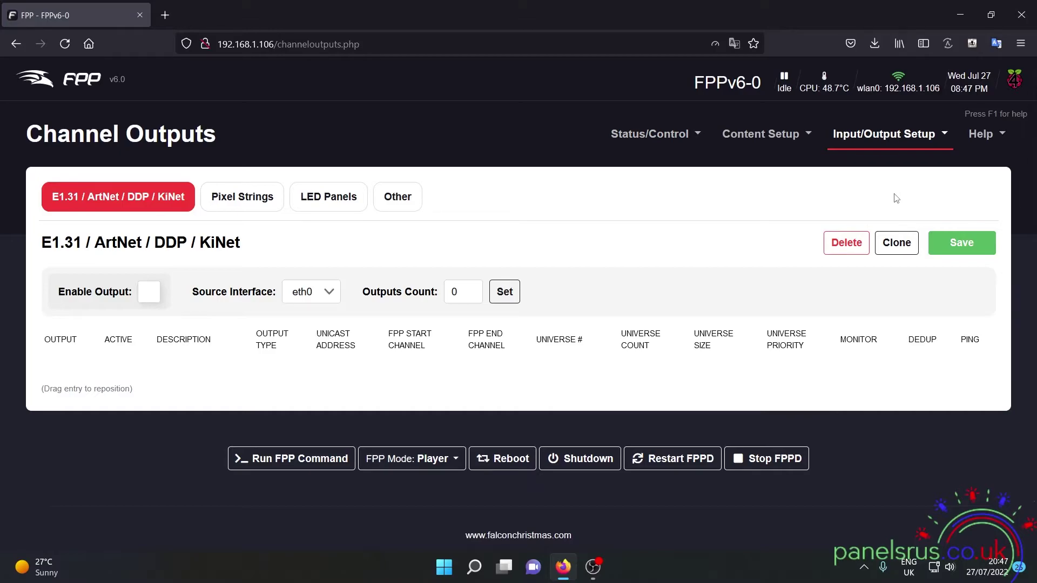
pyautogui.click(262, 196)
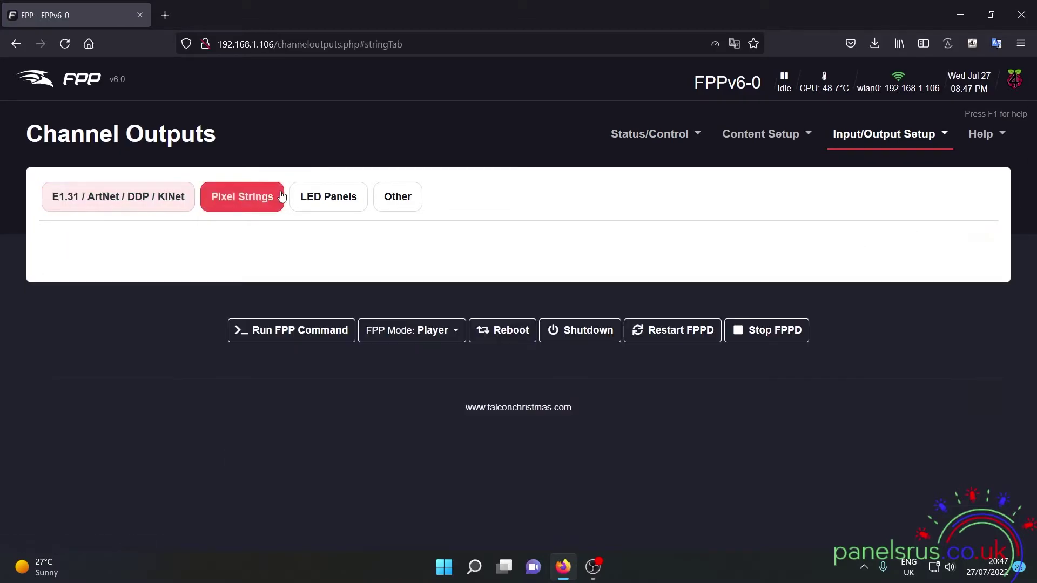
pyautogui.click(351, 205)
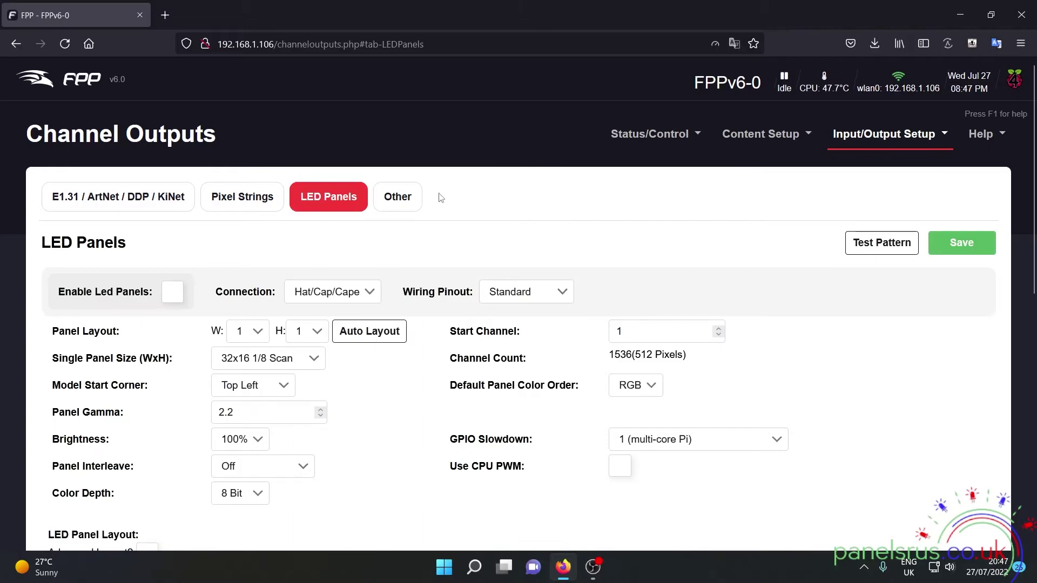
pyautogui.click(138, 208)
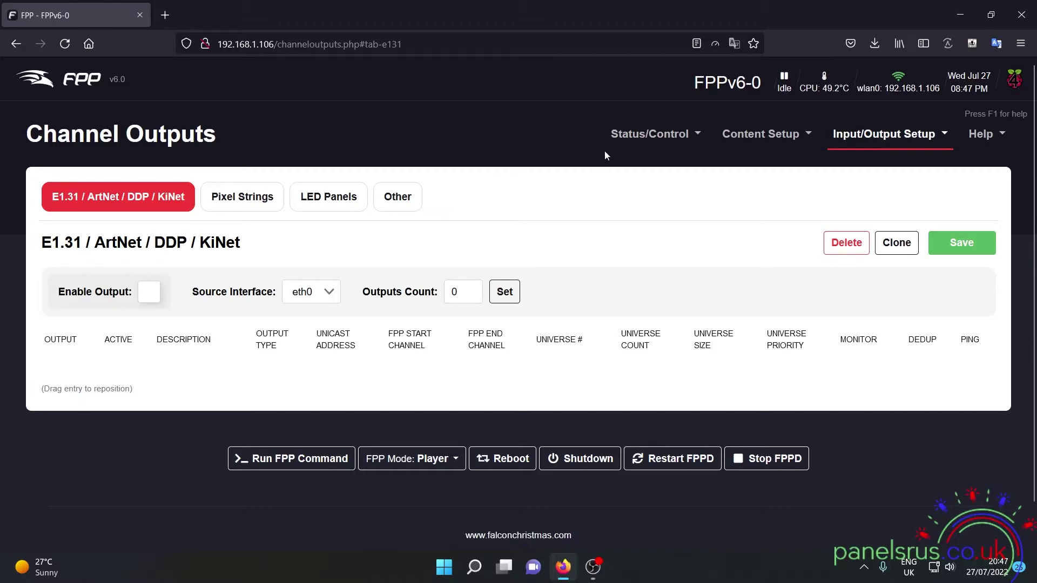
pyautogui.click(674, 140)
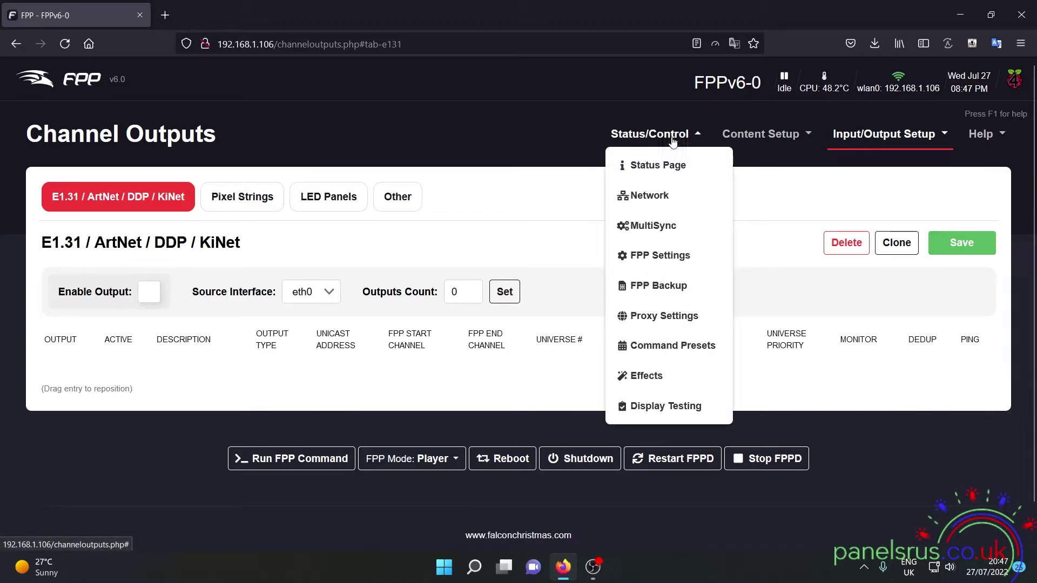
# Step: Open FPP Backup and scroll to Restore Configuration with Restore Area All
pyautogui.click(673, 286)
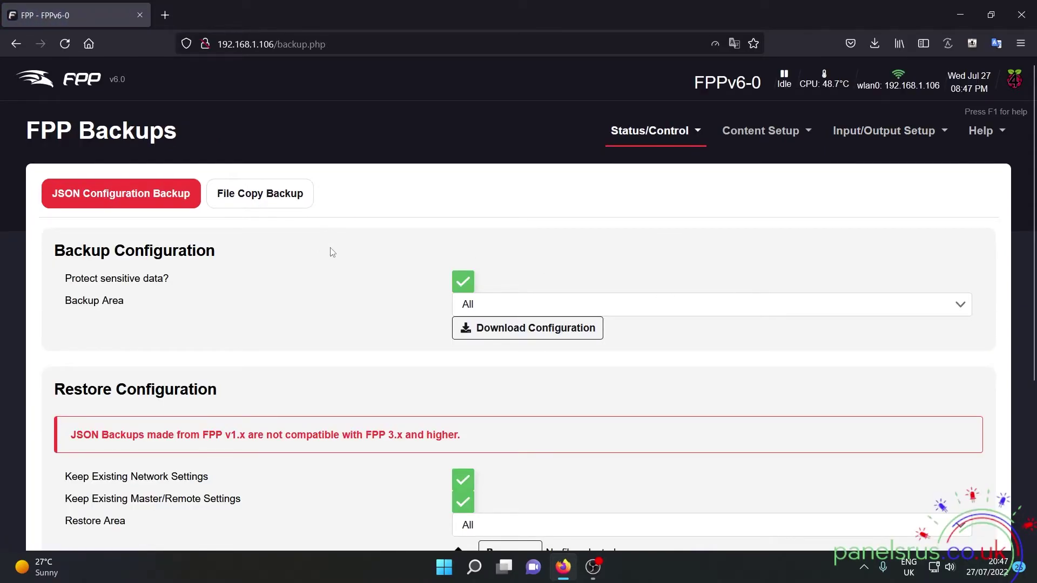
pyautogui.scroll(-1, 332, 247)
pyautogui.scroll(-3, 332, 247)
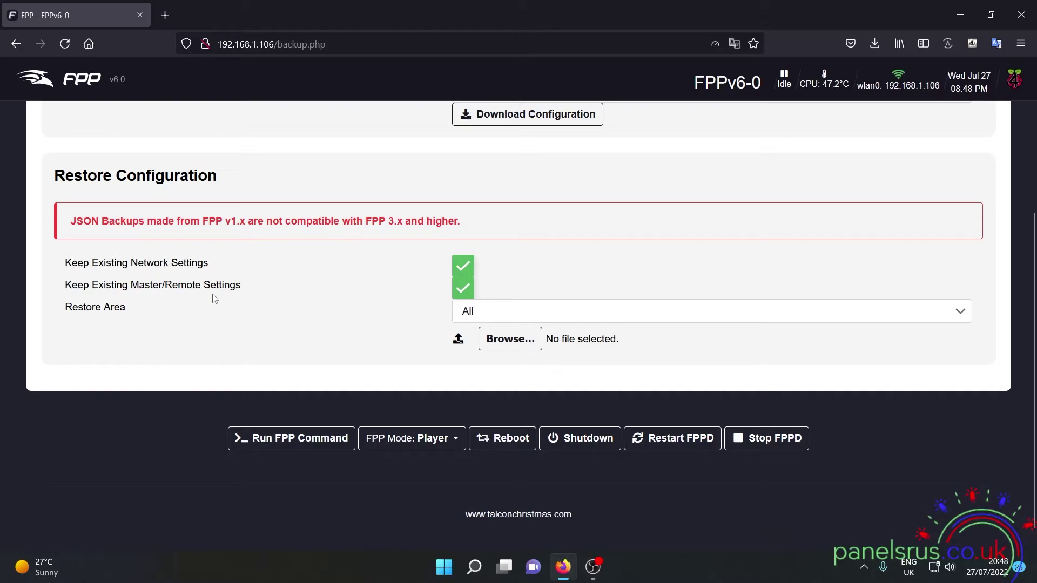
# Step: Untick Keep Existing Master/Remote Settings and leave Restore Area on All
pyautogui.click(464, 291)
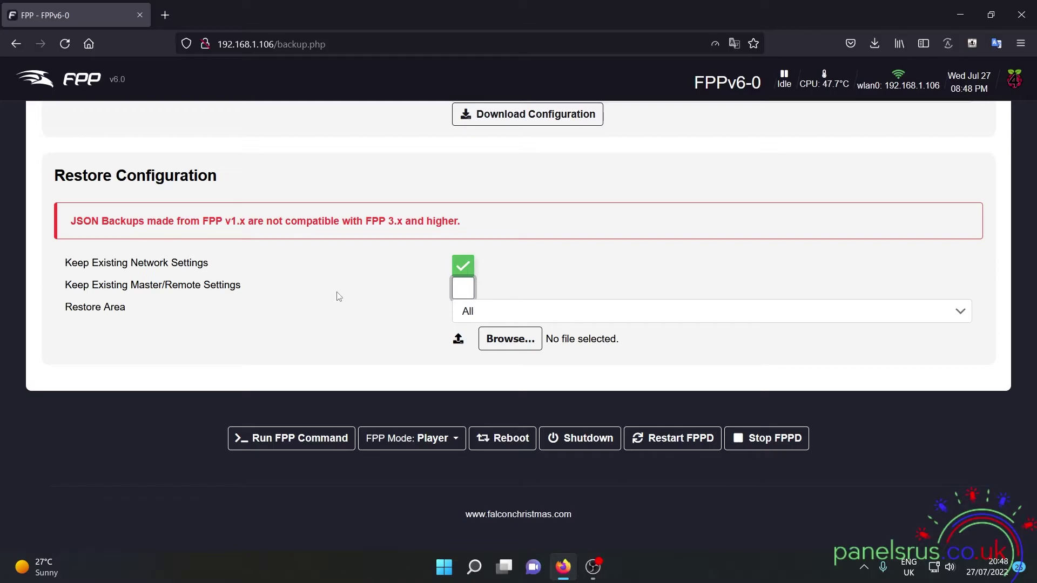
pyautogui.click(539, 311)
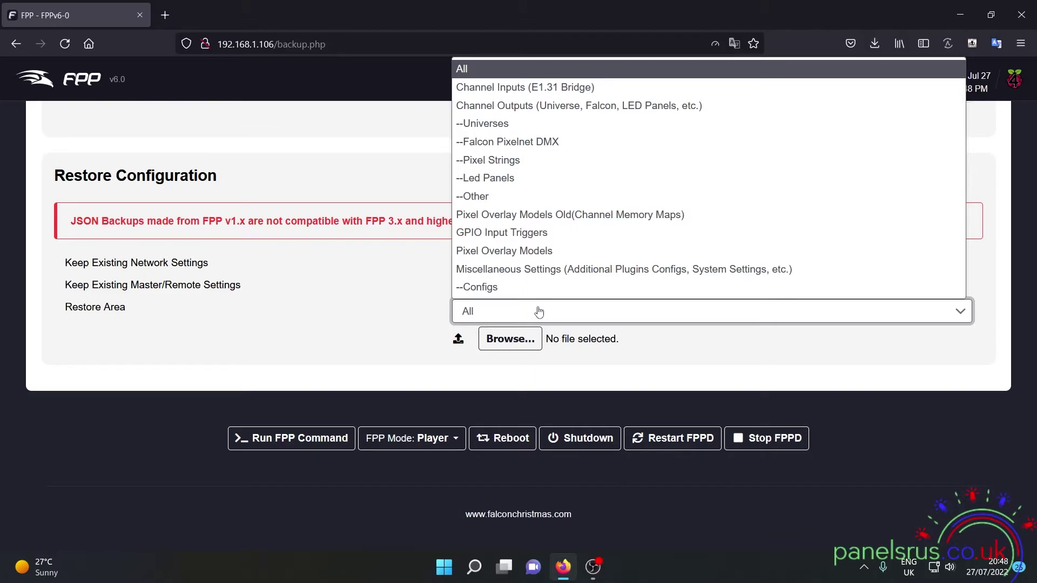
pyautogui.click(322, 341)
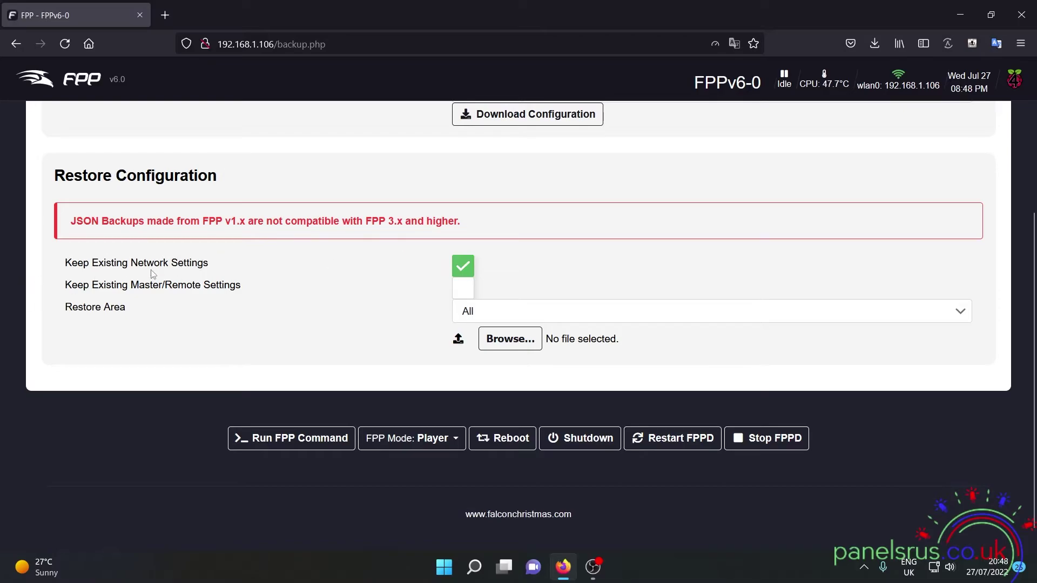
# Step: Choose FPPv5-5_all-backup_v5_20220727154432.json from Downloads as the restore file
pyautogui.click(492, 345)
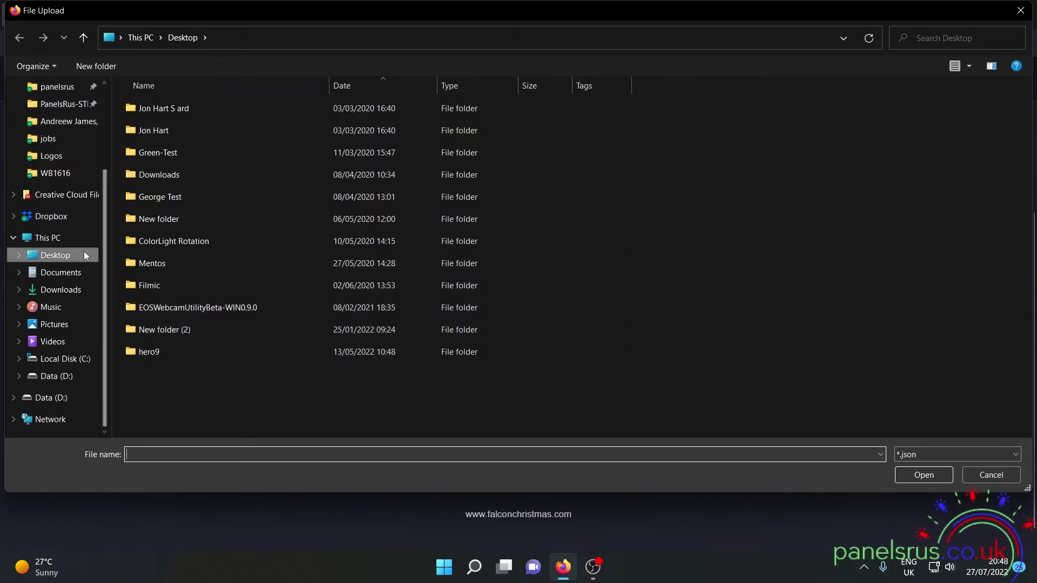
pyautogui.scroll(3, 75, 216)
pyautogui.click(59, 128)
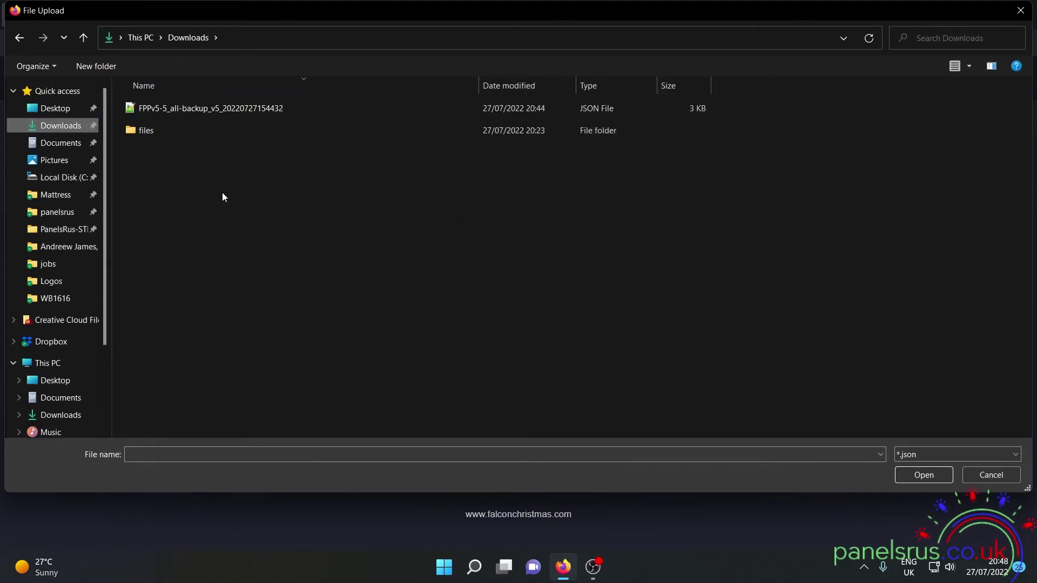
pyautogui.click(233, 112)
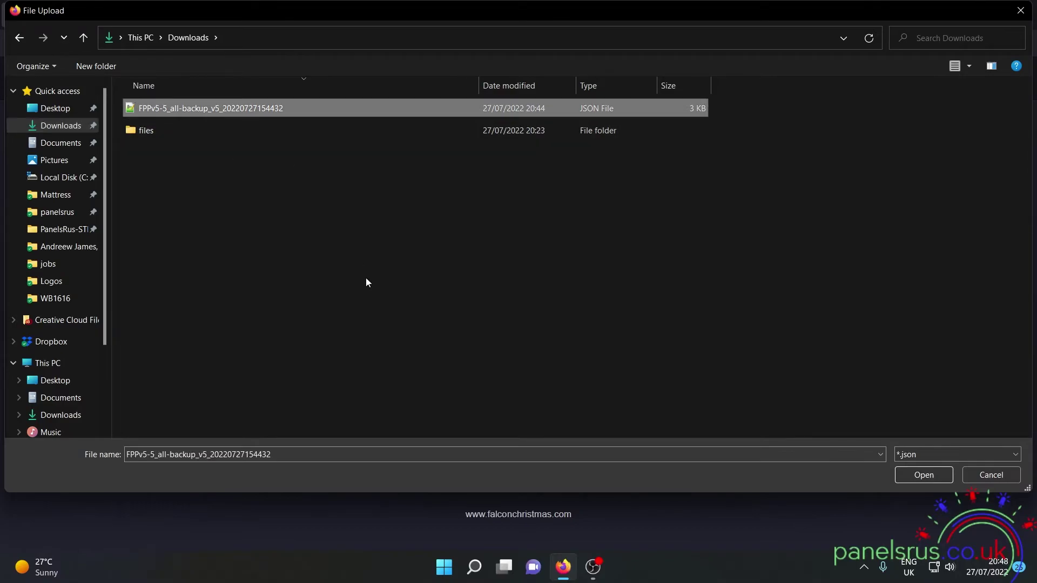
pyautogui.click(932, 474)
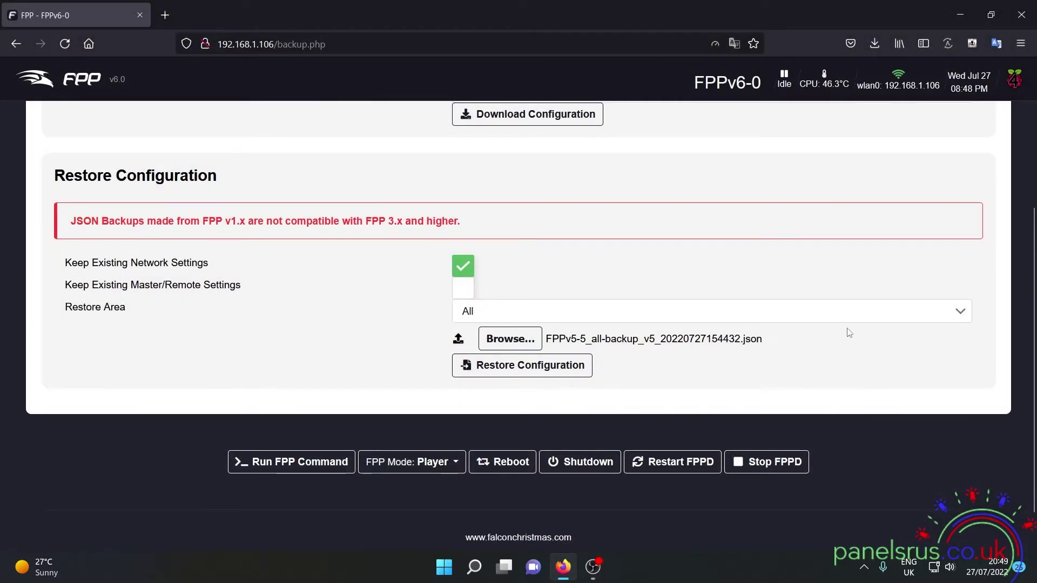
# Step: Restore the configuration from the v5.5 backup and restart FPPD
pyautogui.click(532, 367)
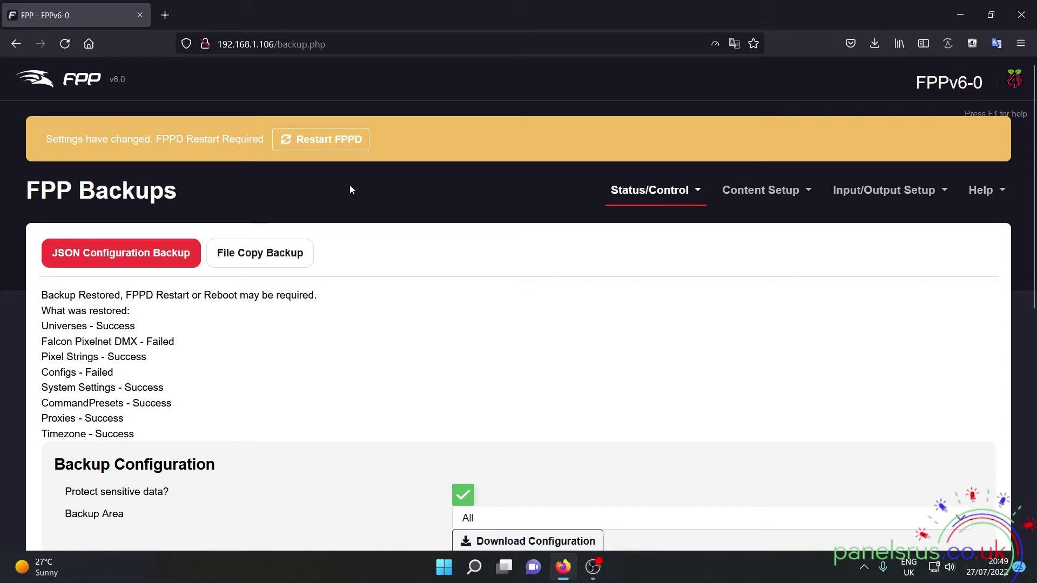
pyautogui.click(327, 144)
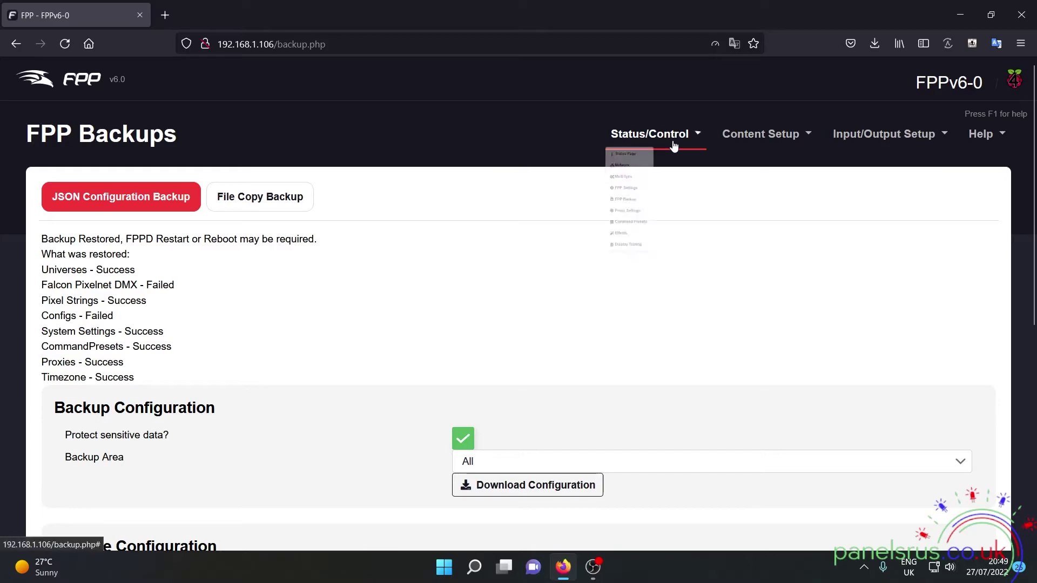
# Step: Return to the Status page and highlight the v6.0 version shown for host FPPv5-5
pyautogui.click(671, 160)
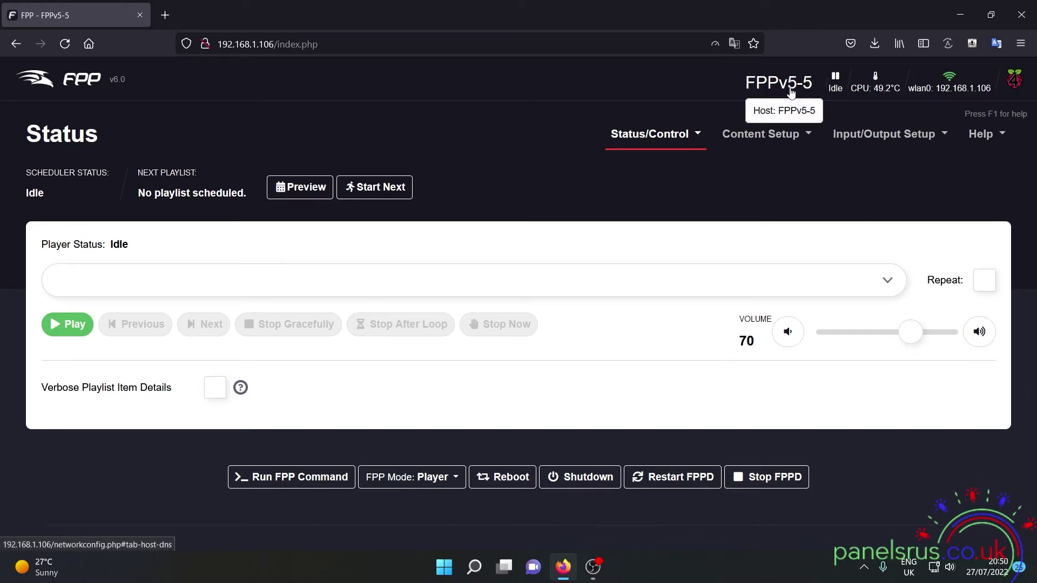
pyautogui.moveTo(129, 81); pyautogui.dragTo(108, 91)
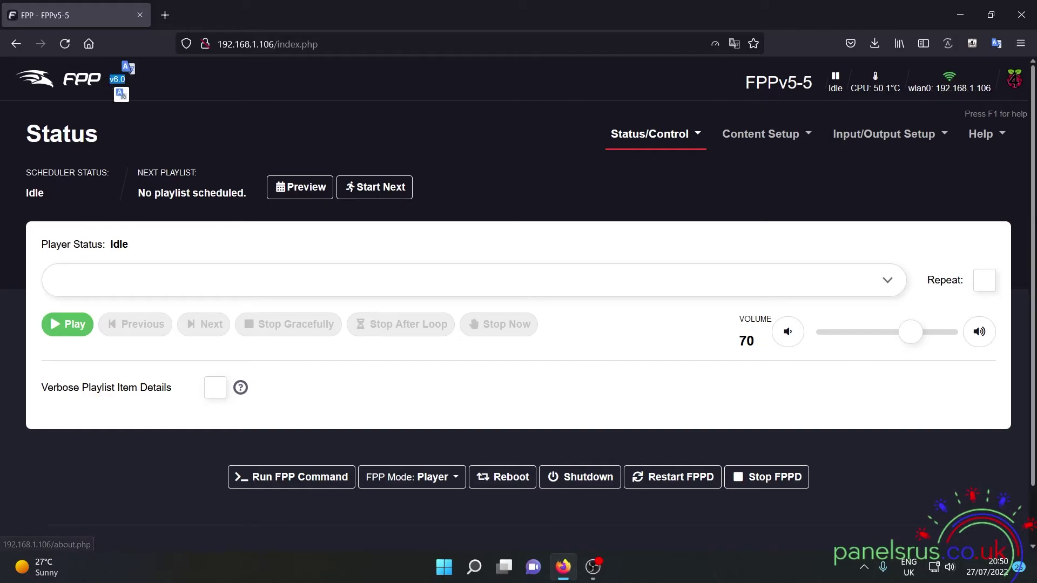
# Step: Check the About page, highlighting FPP version 6.0 on the Raspberry Pi 4
pyautogui.click(982, 136)
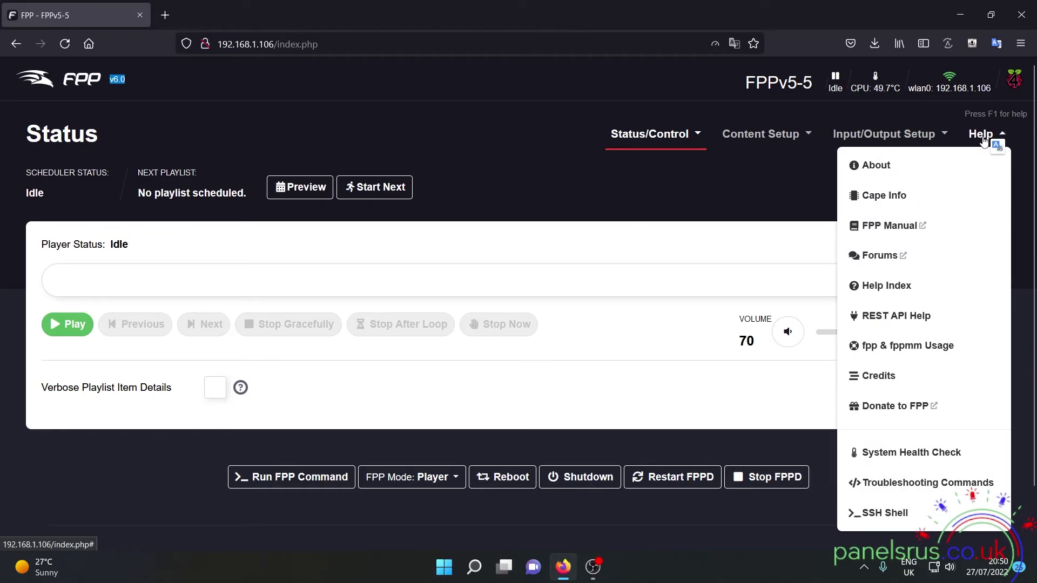
pyautogui.click(890, 171)
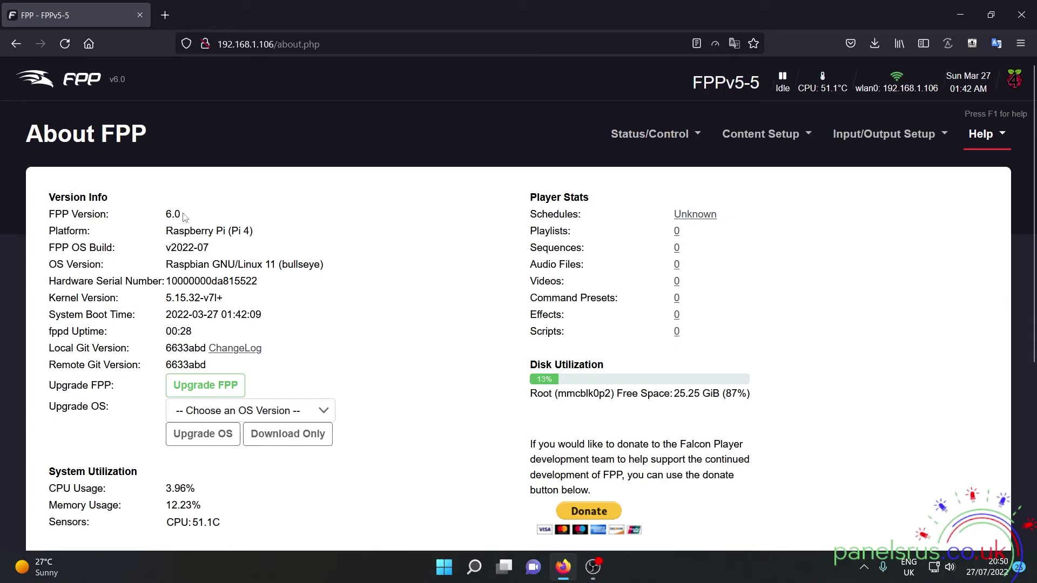
pyautogui.moveTo(184, 215); pyautogui.dragTo(162, 216)
pyautogui.click(307, 287)
pyautogui.click(646, 142)
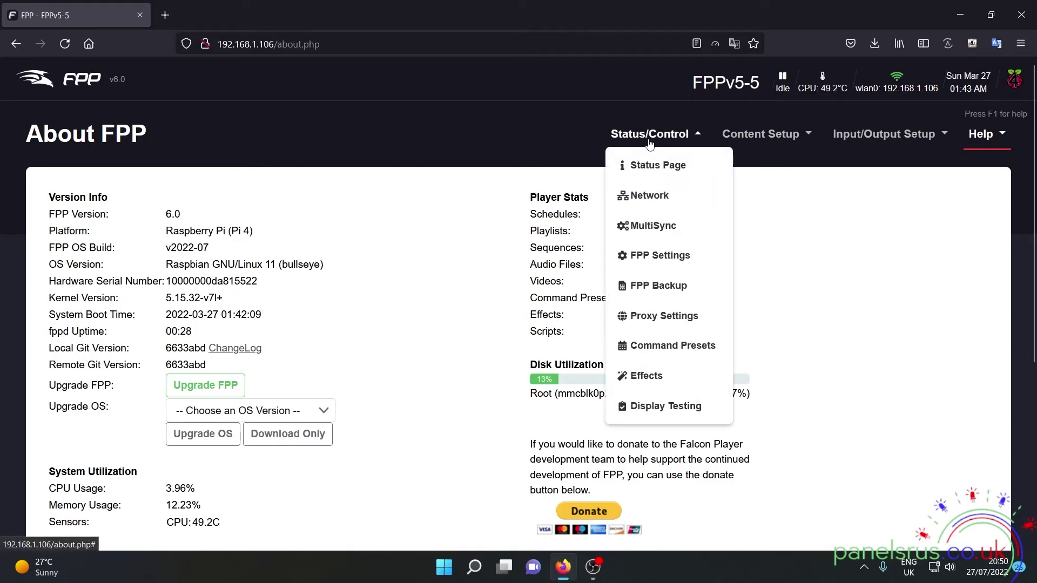
# Step: View Host & DNS Settings: host name FPPv5-5, DNS 192.168.1.254 and 1.1.1.1; dismiss the login-save popup
pyautogui.click(642, 197)
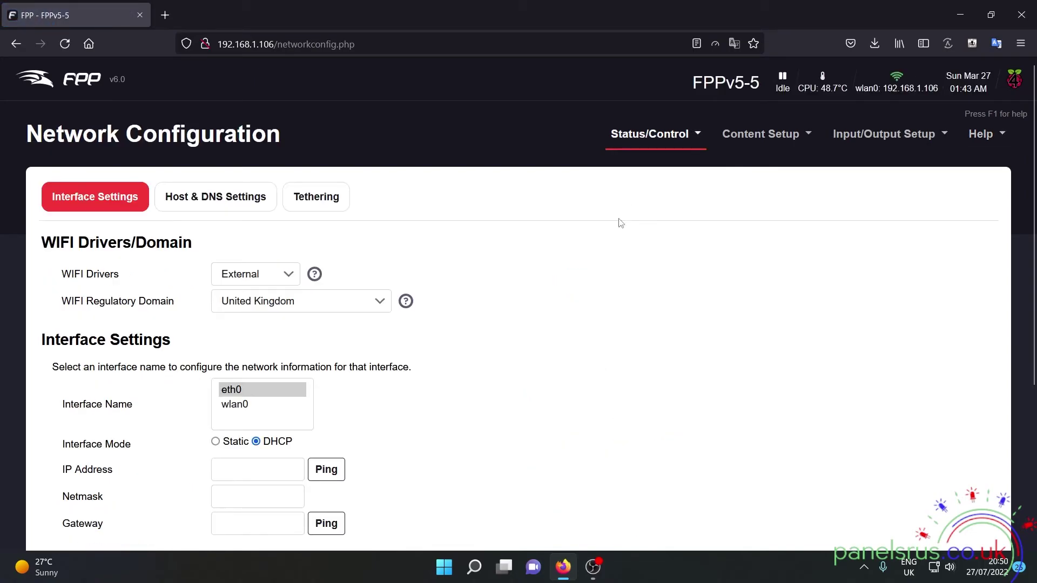
pyautogui.click(207, 198)
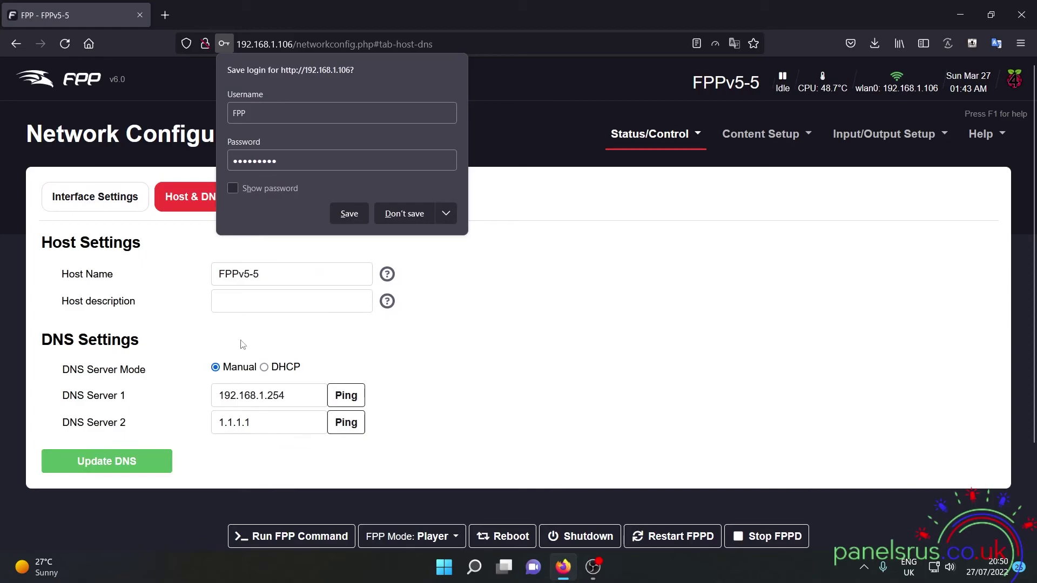
pyautogui.click(520, 272)
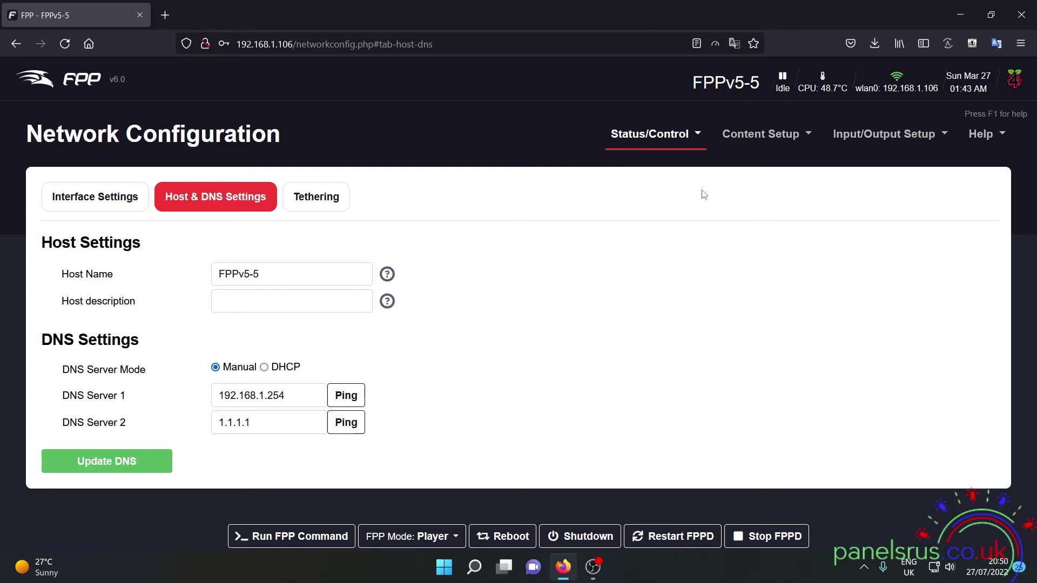
pyautogui.click(884, 141)
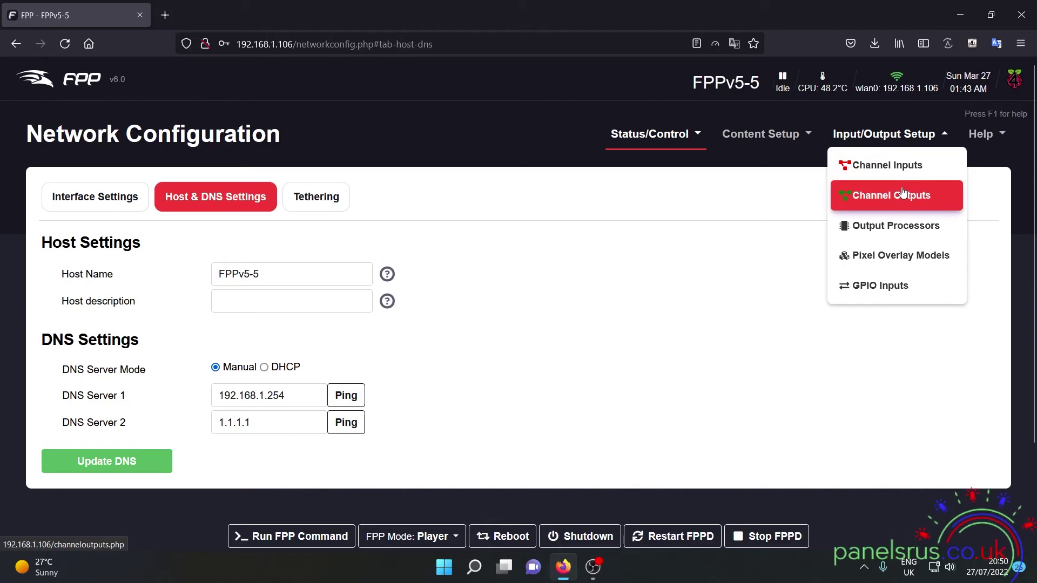
# Step: Show the E1.31 / ArtNet / DDP / KiNet channel outputs, with F16_1 unicasting to 192.168.1.2
pyautogui.click(875, 201)
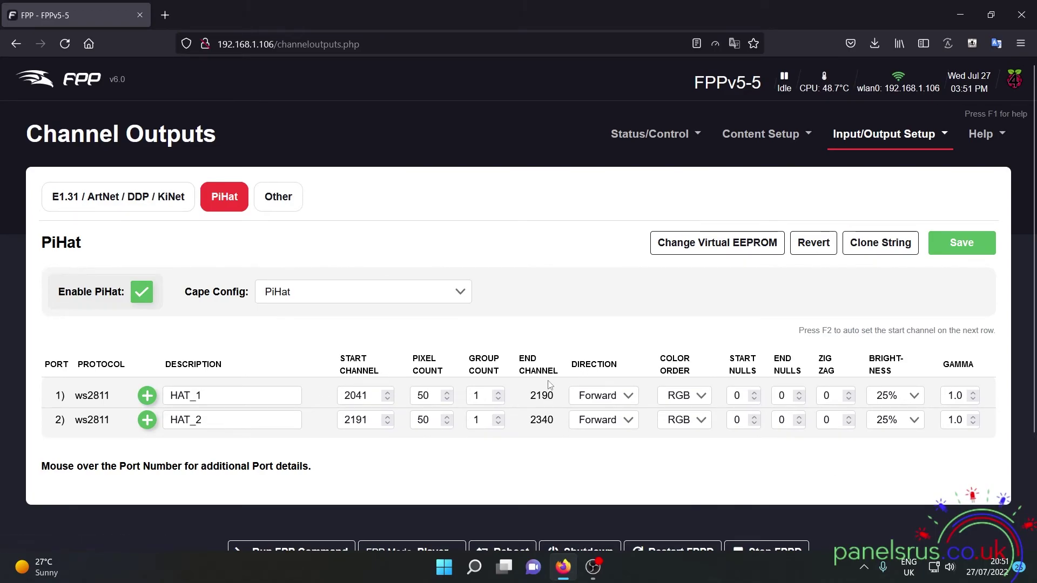
pyautogui.click(153, 210)
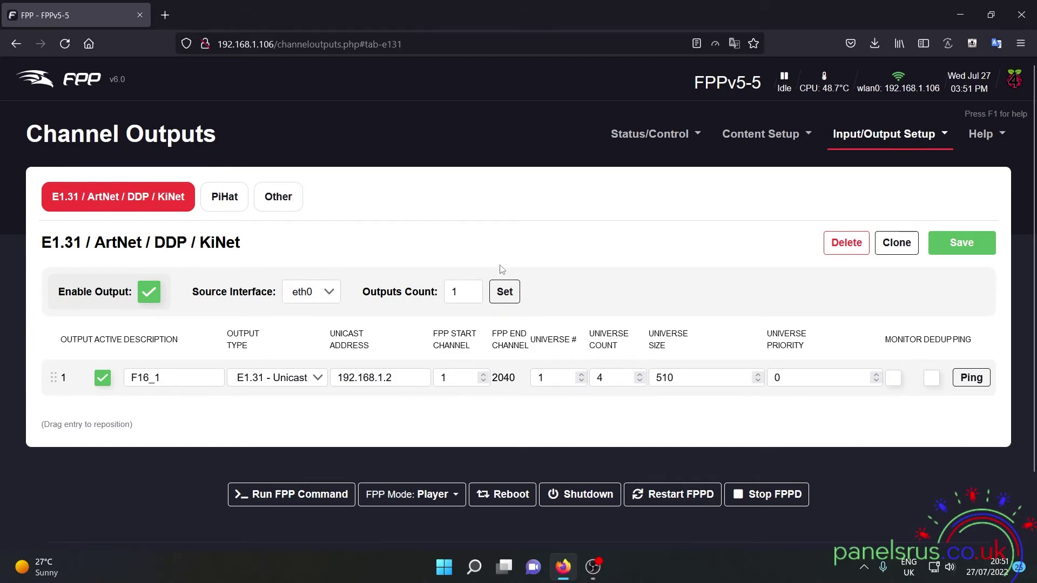
# Step: Go to the FPP Backup page's File Copy Backup section
pyautogui.click(670, 138)
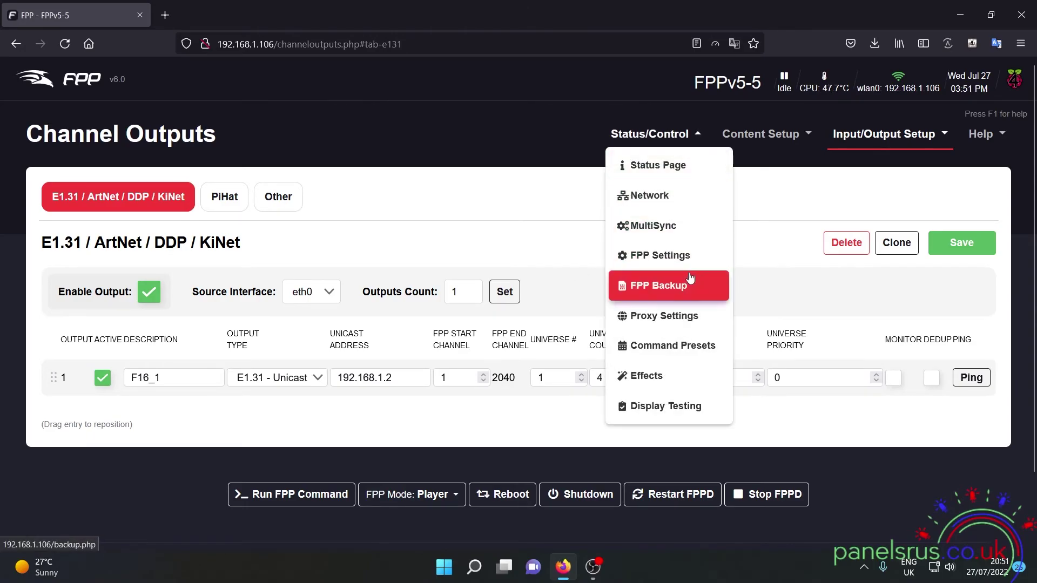
pyautogui.click(677, 283)
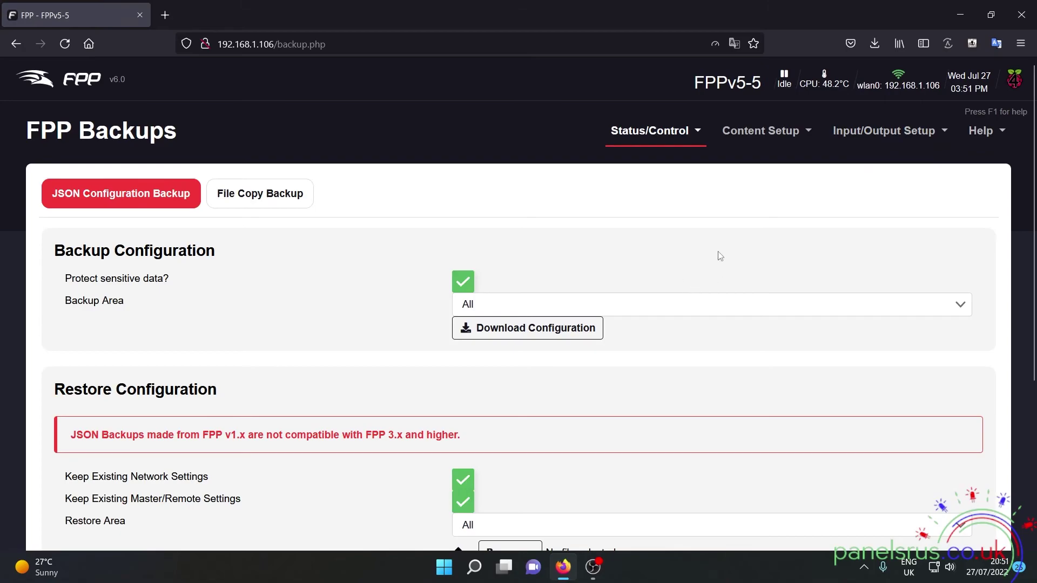
pyautogui.click(275, 195)
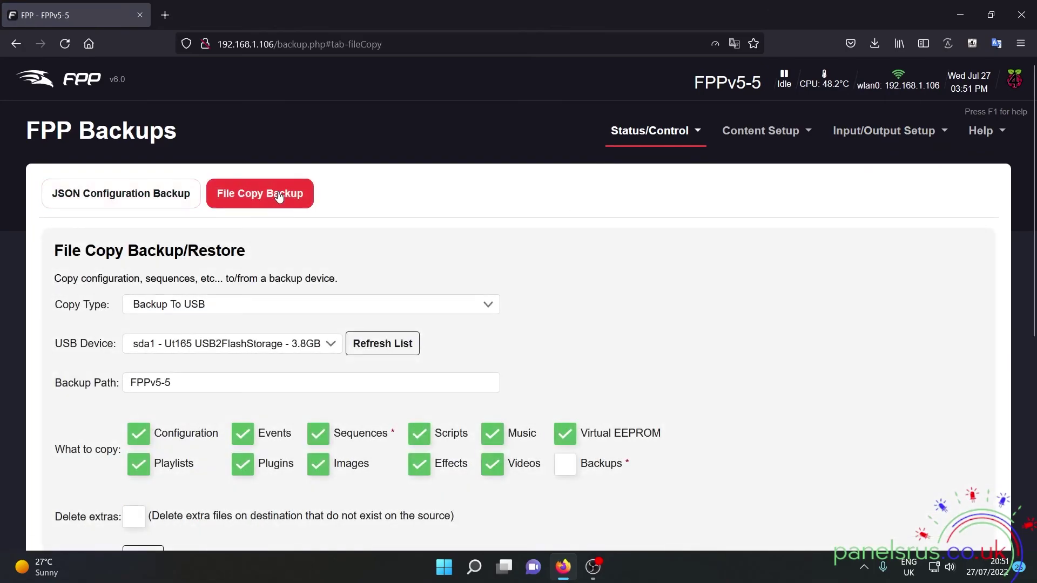
# Step: Set Copy Type to Restore From USB and Backup Path to FPPv5-5
pyautogui.click(228, 307)
pyautogui.click(221, 347)
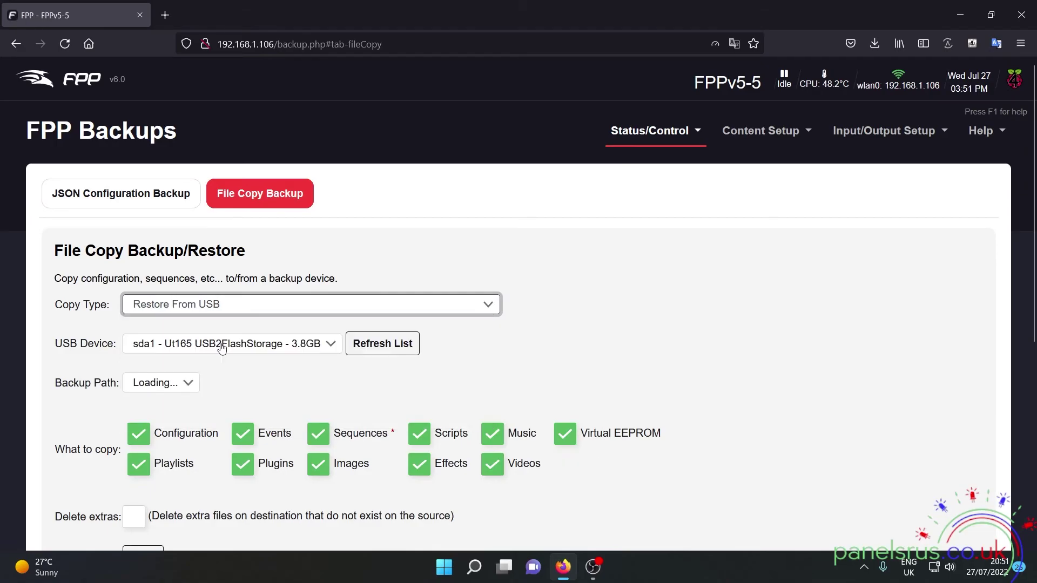
pyautogui.scroll(-3, 664, 326)
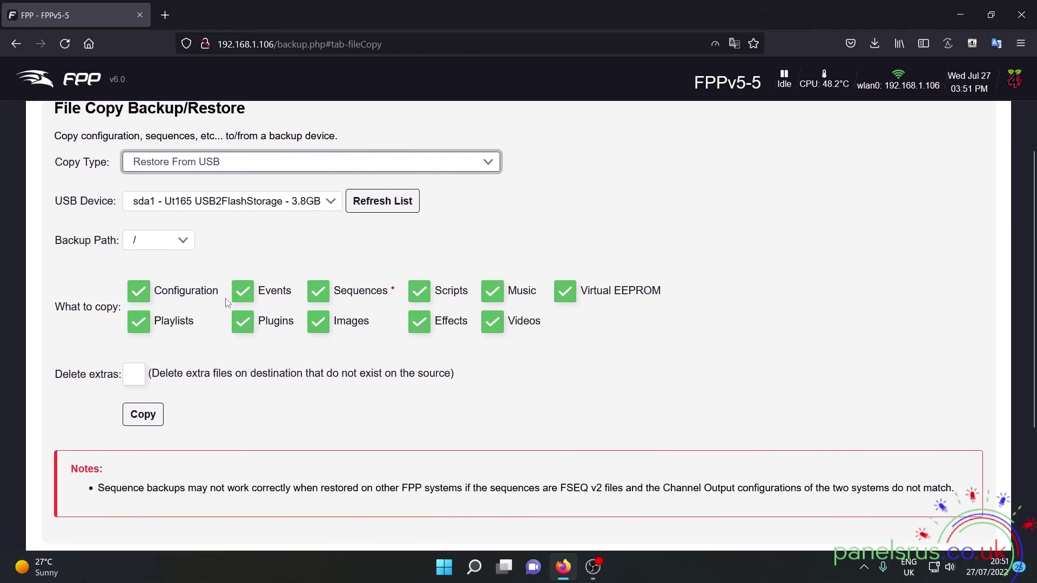
pyautogui.click(168, 248)
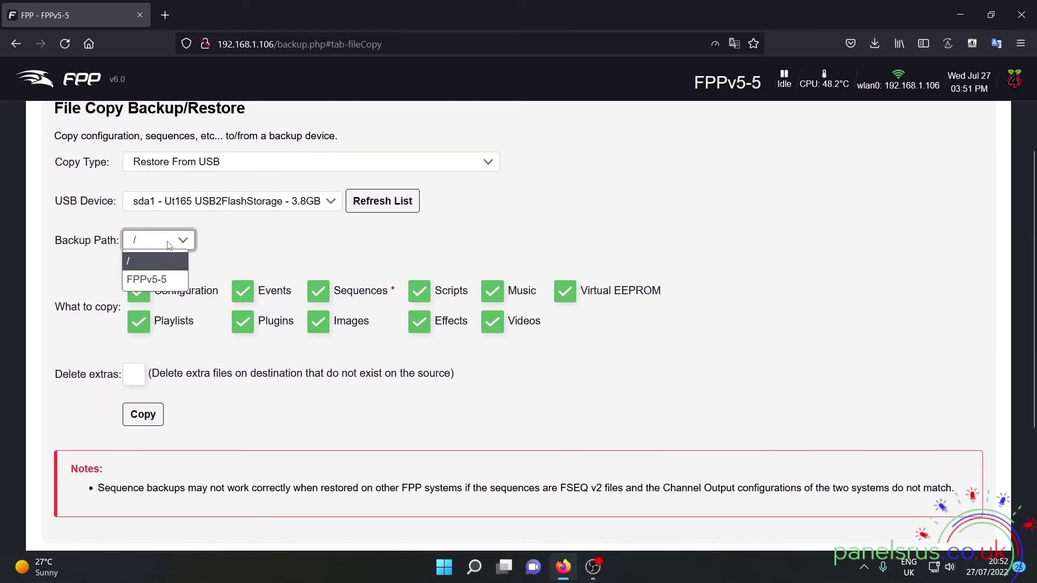
pyautogui.click(171, 280)
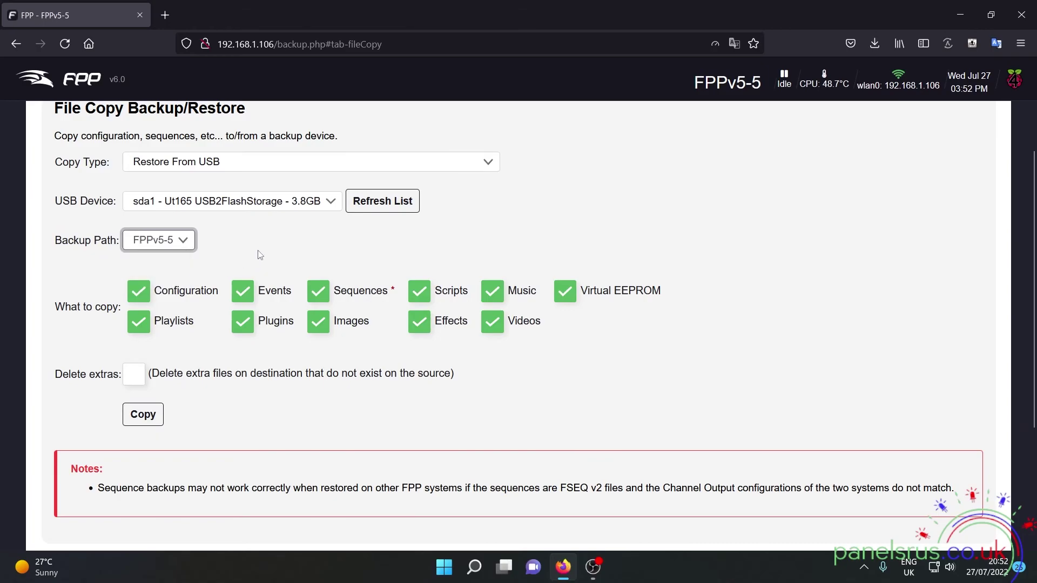
# Step: Untick Configuration, Playlists, Plugins, Events, Images, Effects, Music, Videos, Virtual EEPROM and Scripts
pyautogui.click(139, 291)
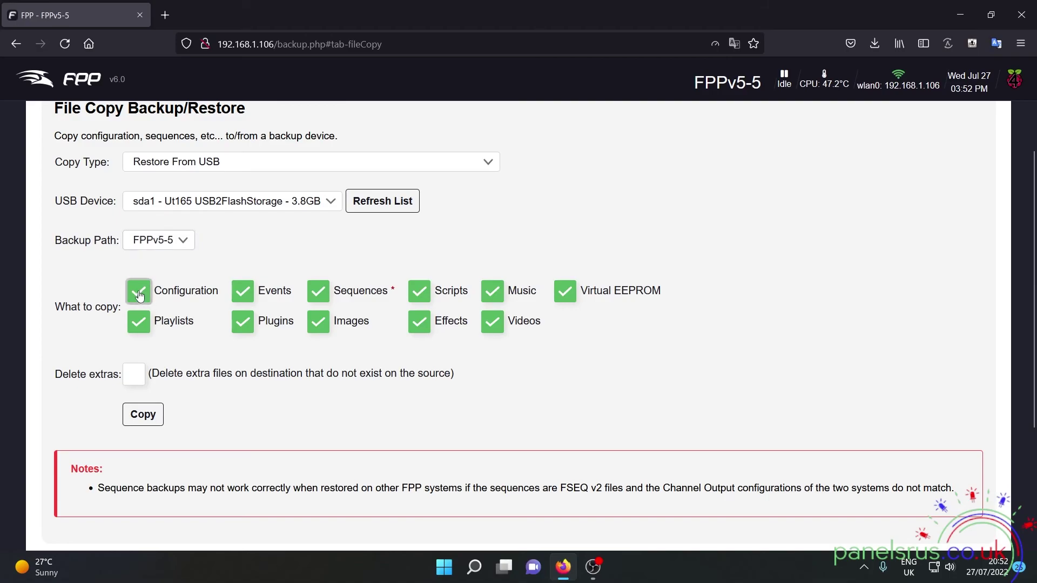
pyautogui.click(143, 323)
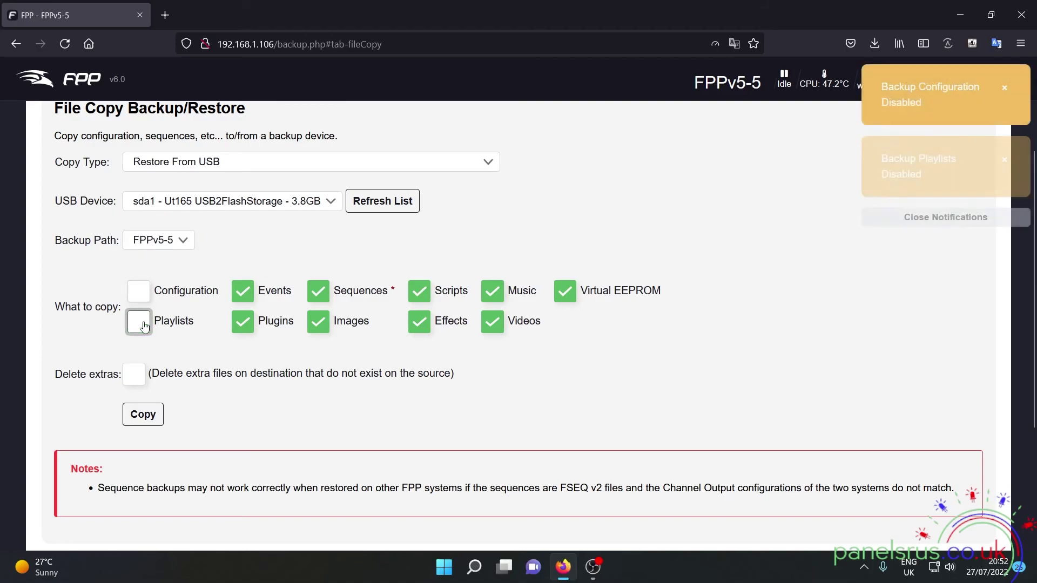
pyautogui.click(244, 324)
pyautogui.click(243, 292)
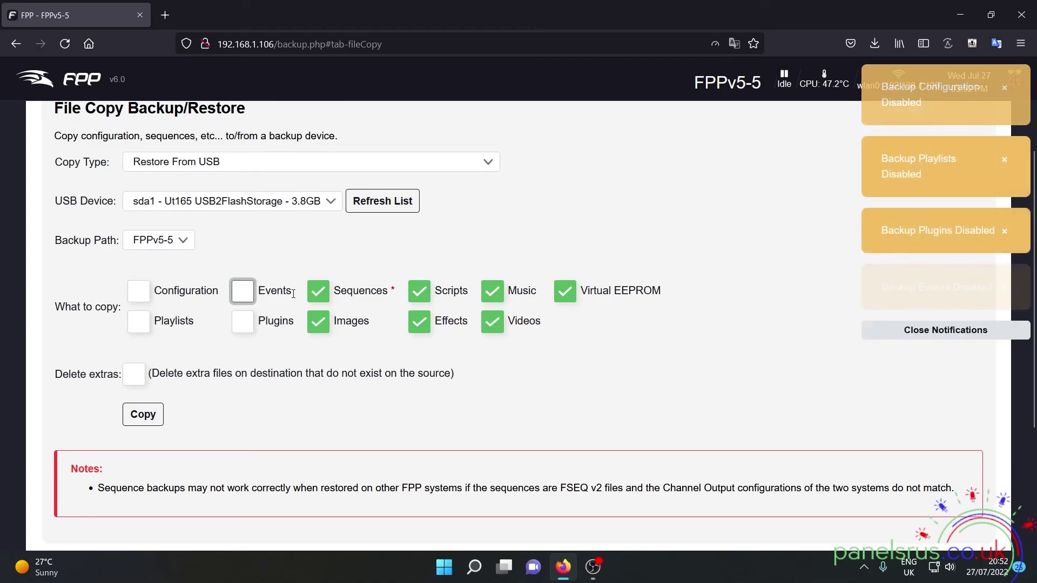
pyautogui.click(318, 322)
pyautogui.click(427, 329)
pyautogui.click(492, 291)
pyautogui.click(492, 322)
pyautogui.click(564, 292)
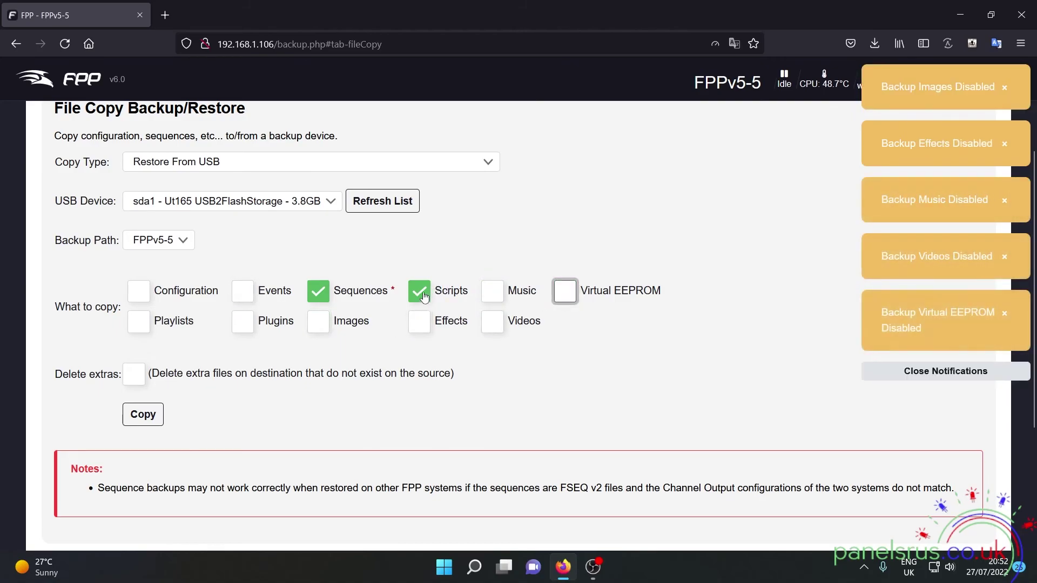
pyautogui.click(419, 291)
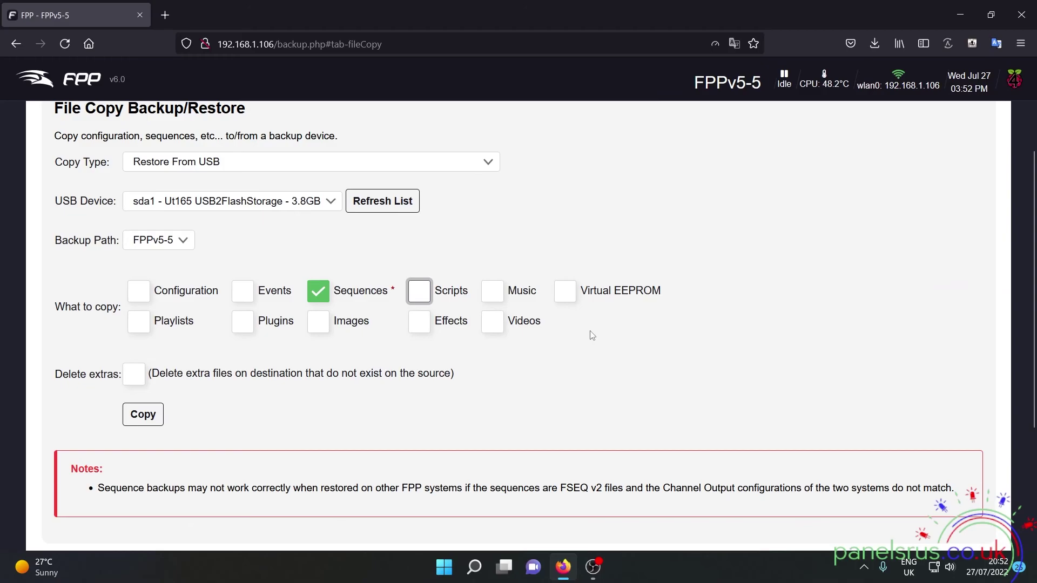
# Step: Copy the sequences back from sda1, restoring demo22.fseq and rockyou.fseq, then close the log
pyautogui.click(142, 415)
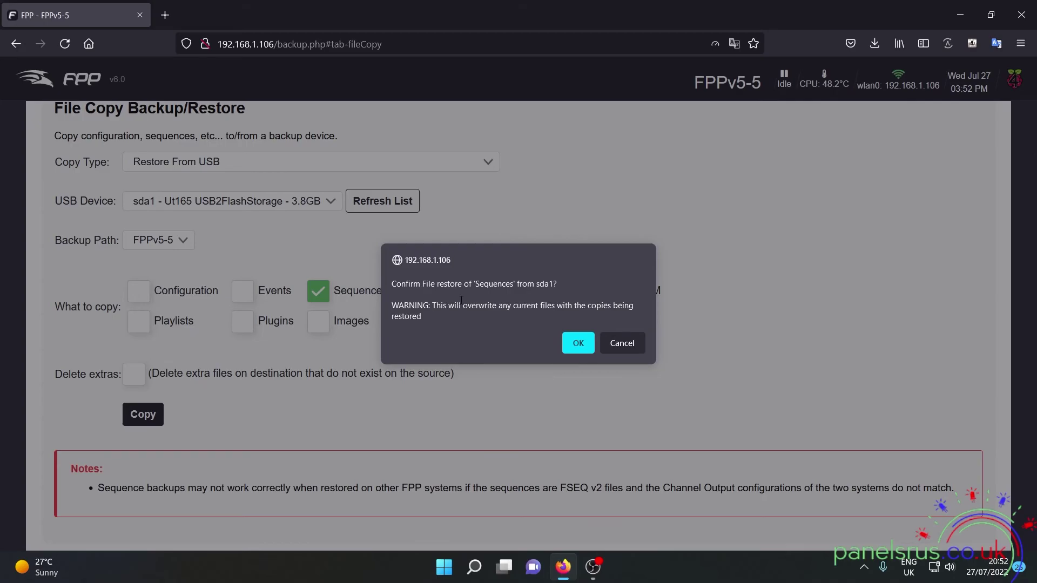
pyautogui.click(578, 344)
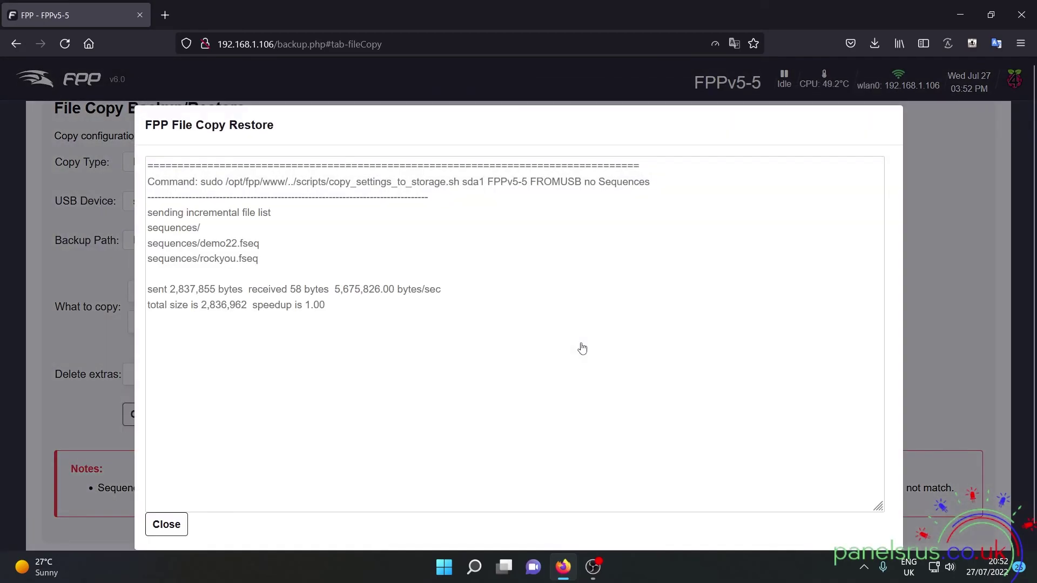
pyautogui.click(168, 524)
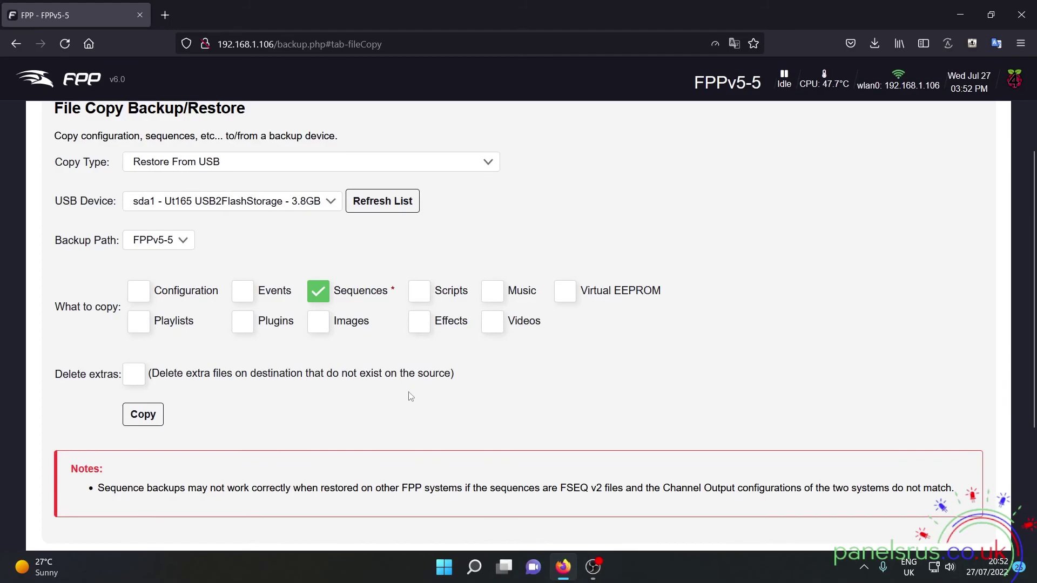
pyautogui.scroll(3, 482, 405)
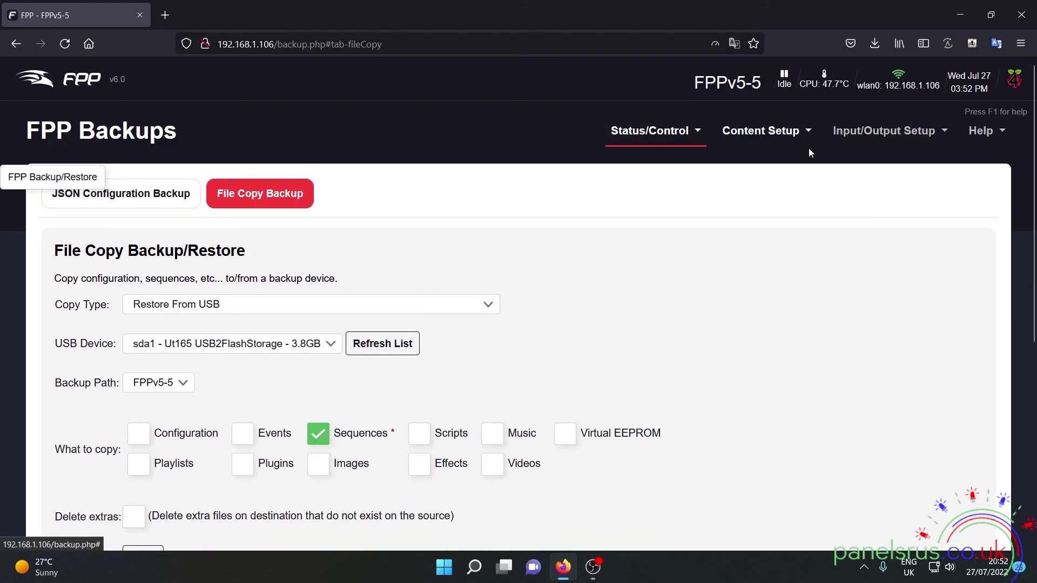
# Step: Open File Manager to see demo22.fseq (19.60KB) and rockyou.fseq (2.69MB) under Sequences
pyautogui.moveTo(760, 140)
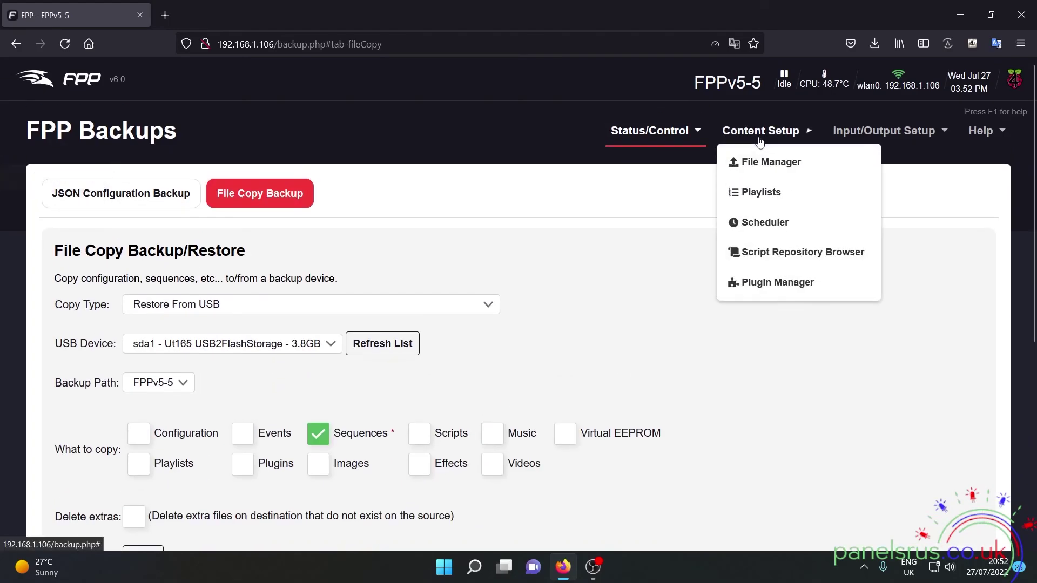
pyautogui.click(767, 162)
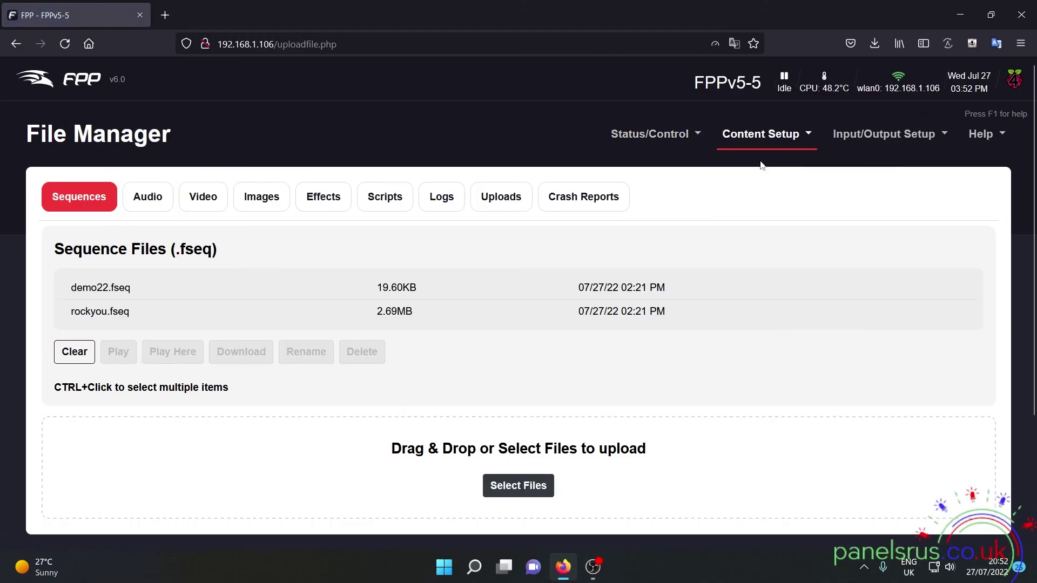